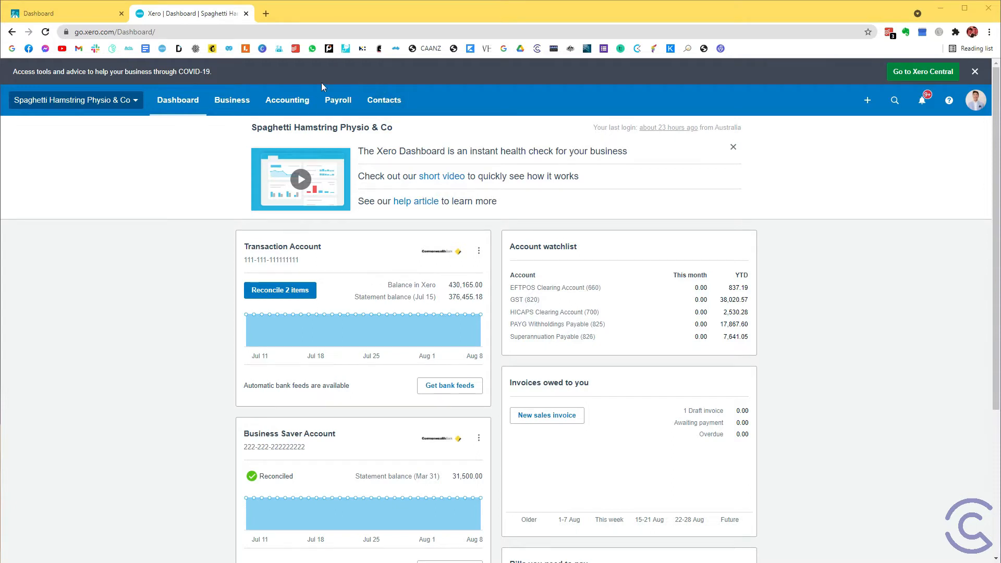
# Open the organisation's chart of accounts.
pyautogui.click(297, 101)
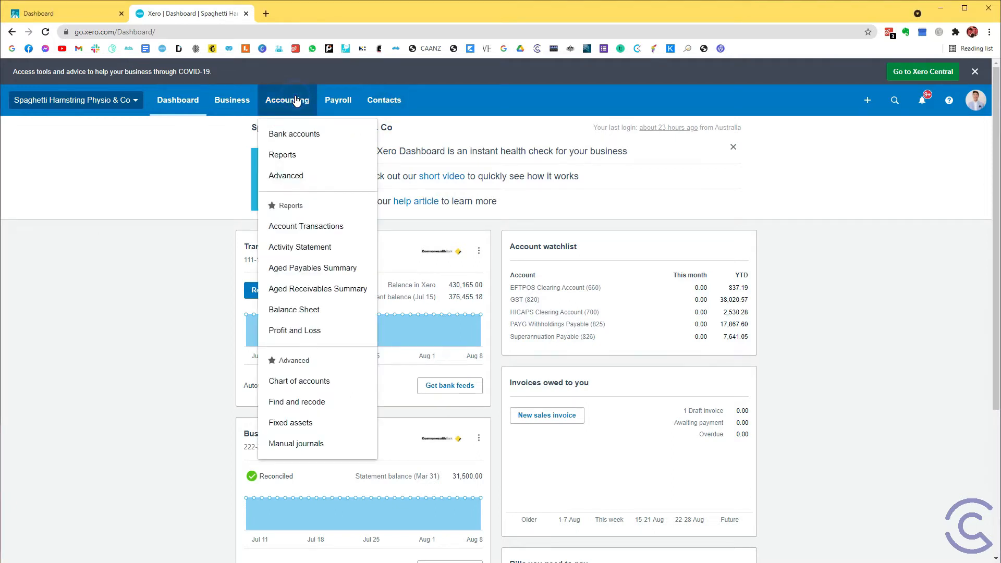
pyautogui.click(328, 382)
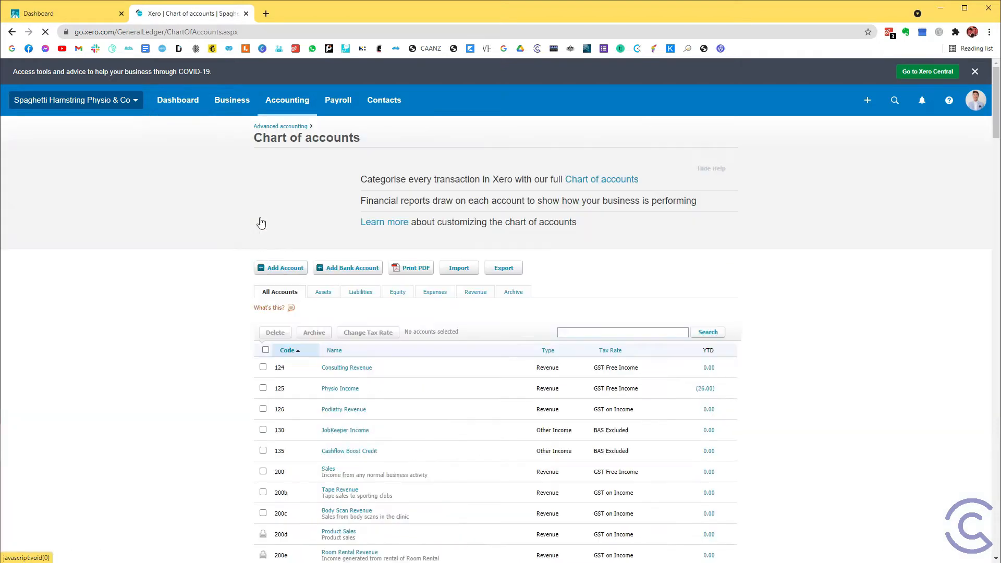
# Try to add a Current Asset account named Cash Clearing Account with payments to the account enabled.
pyautogui.click(278, 269)
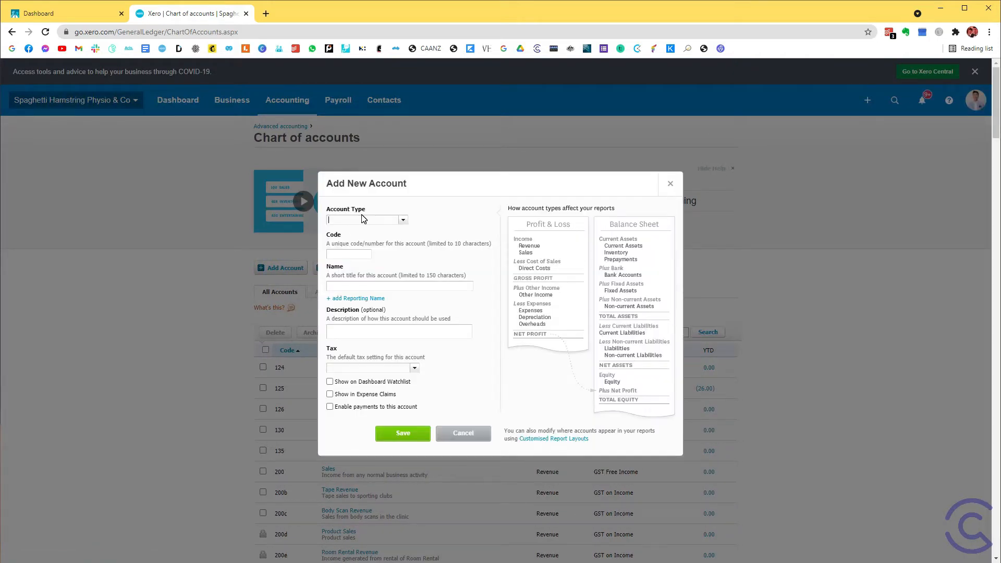
pyautogui.write('cu')
pyautogui.click(368, 235)
pyautogui.click(367, 286)
pyautogui.write('C')
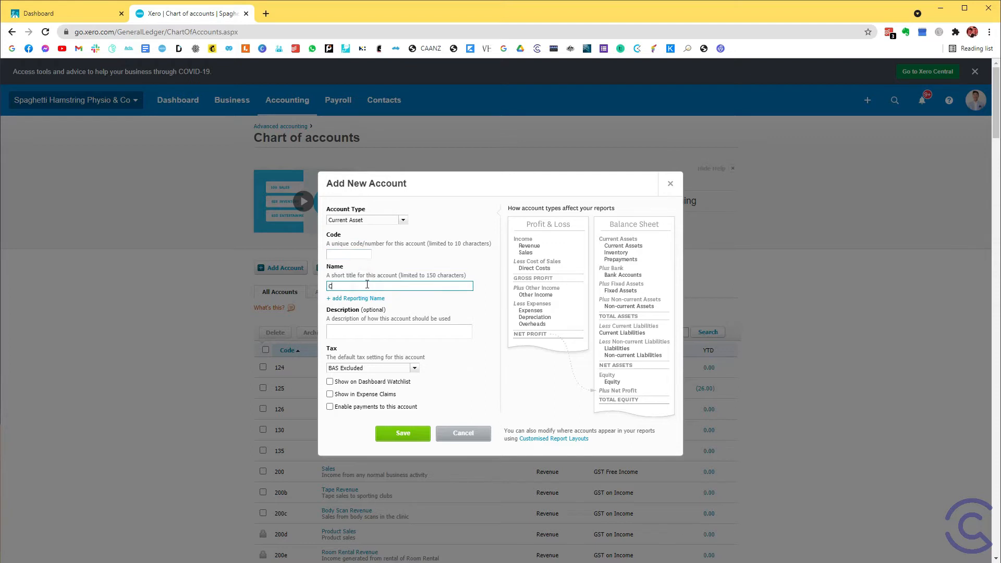
pyautogui.write('ash Clearing Account')
pyautogui.click(330, 407)
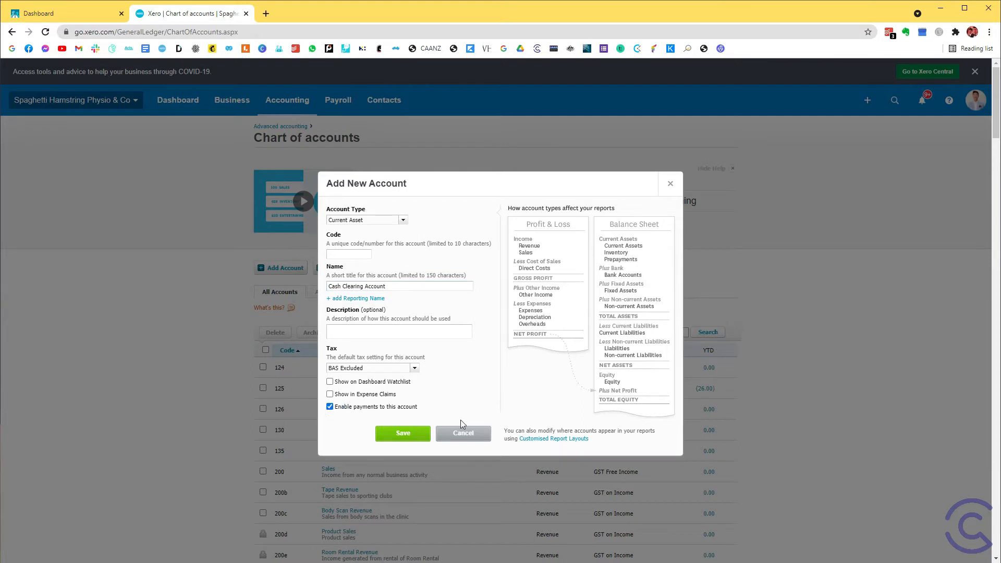
pyautogui.click(392, 437)
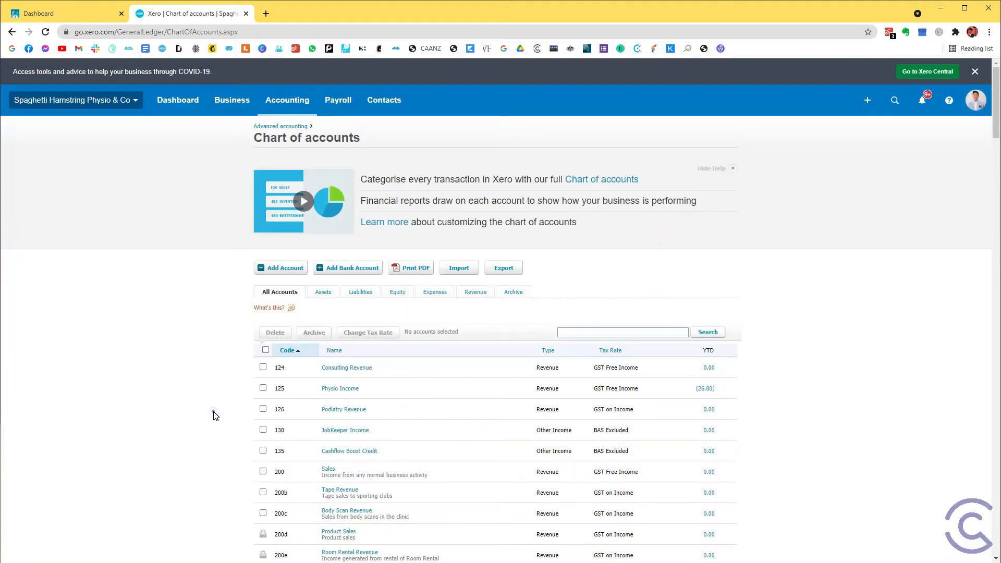
# Find "cash" in the chart of accounts and review the Cash Clearing Account's type, code, name and payment setting.
pyautogui.hotkey('ctrl', 'f')
pyautogui.write('cash')
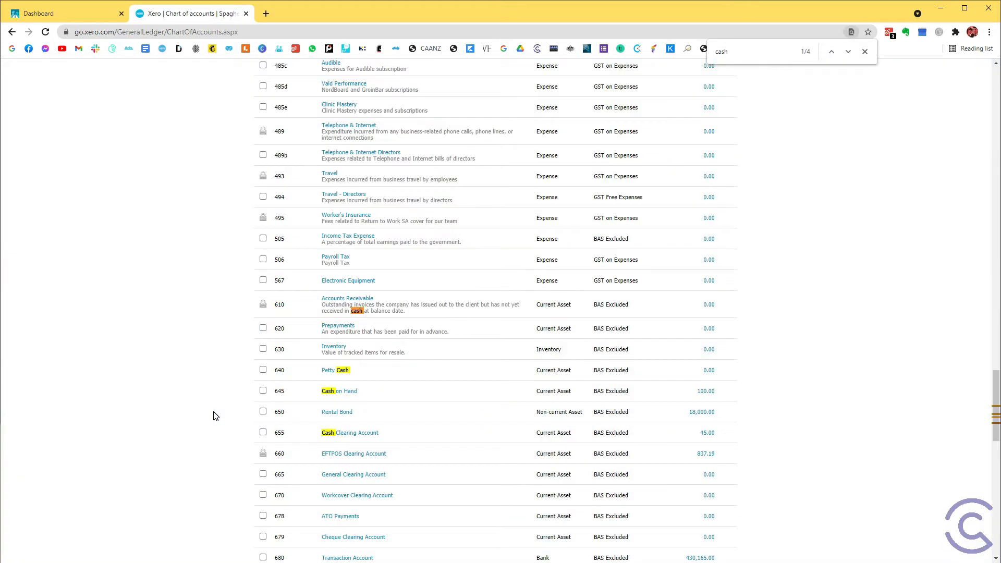
pyautogui.click(345, 433)
pyautogui.click(381, 216)
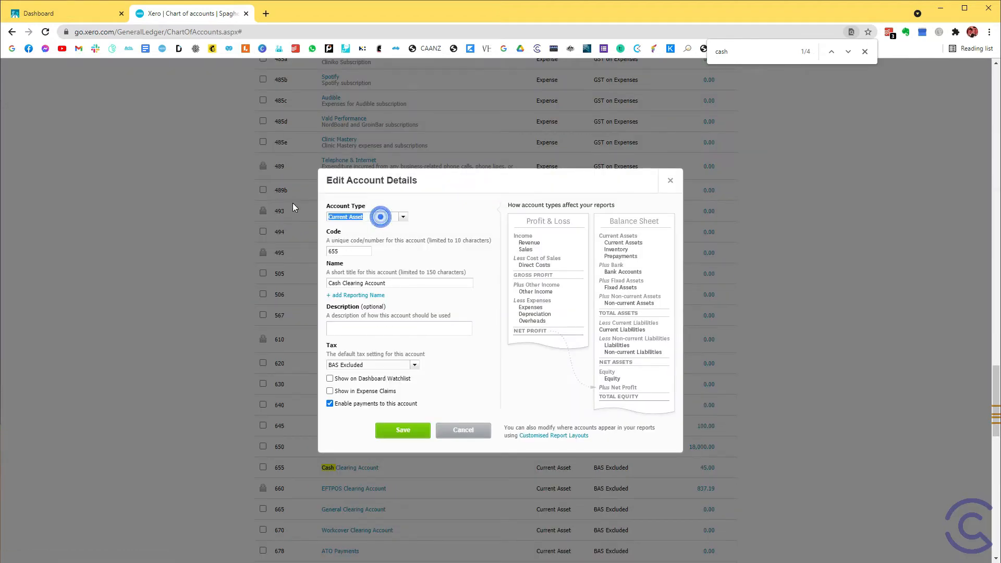
pyautogui.doubleClick(350, 251)
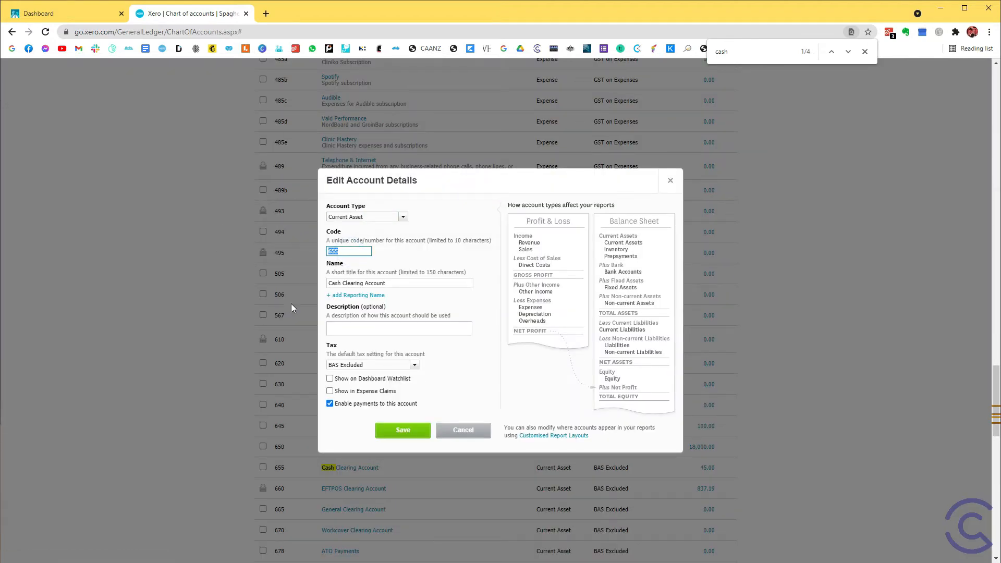
pyautogui.tripleClick(387, 286)
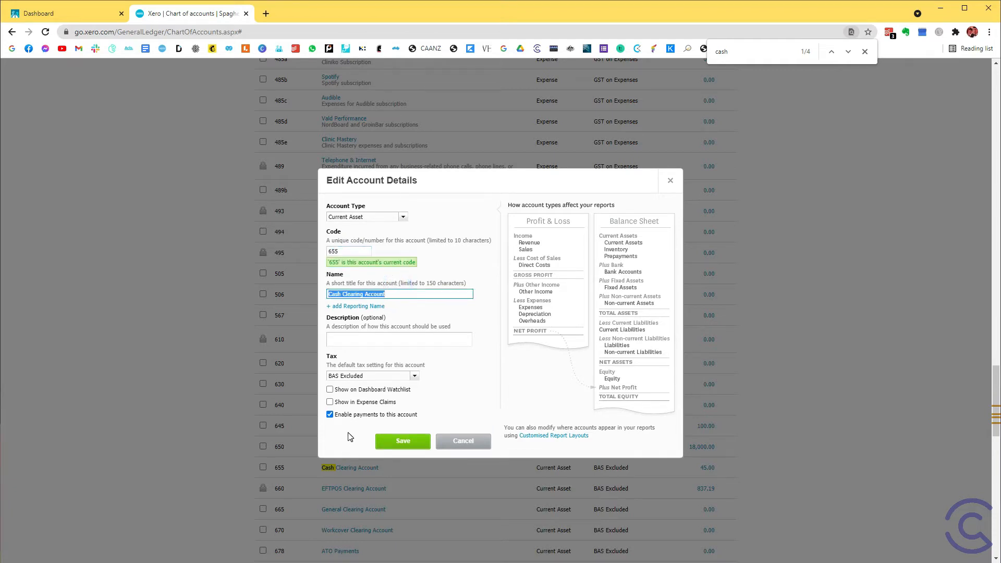
pyautogui.click(348, 435)
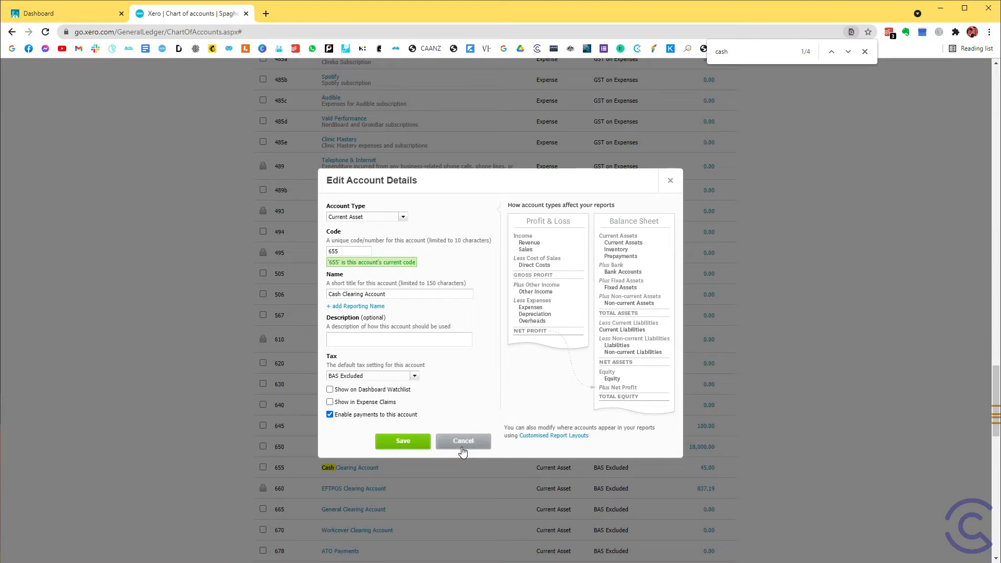
pyautogui.click(671, 181)
# Return to the dashboard and open the Transaction Account's unreconciled bank statement lines.
pyautogui.scroll(15, 293, 273)
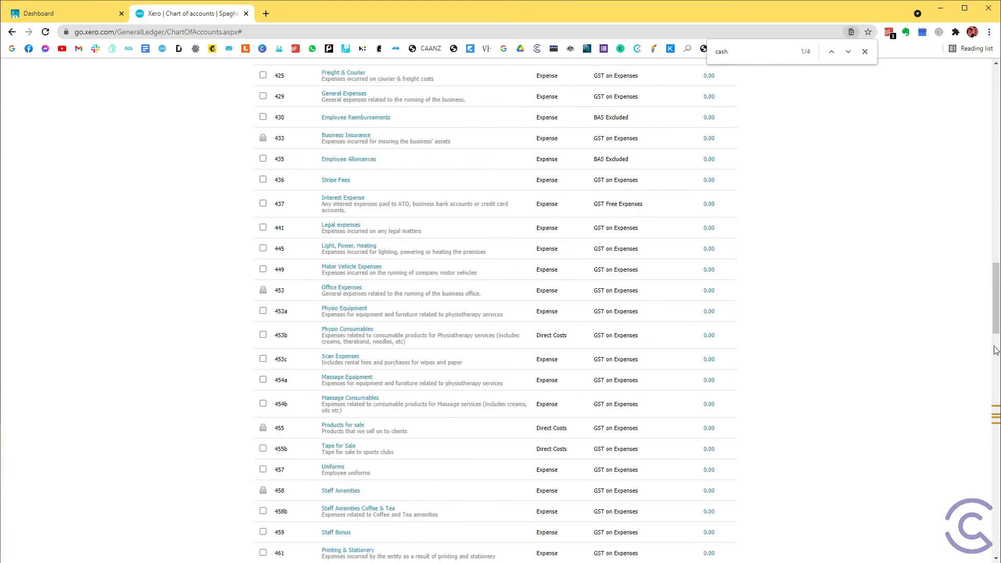
pyautogui.moveTo(995, 327); pyautogui.dragTo(997, 72)
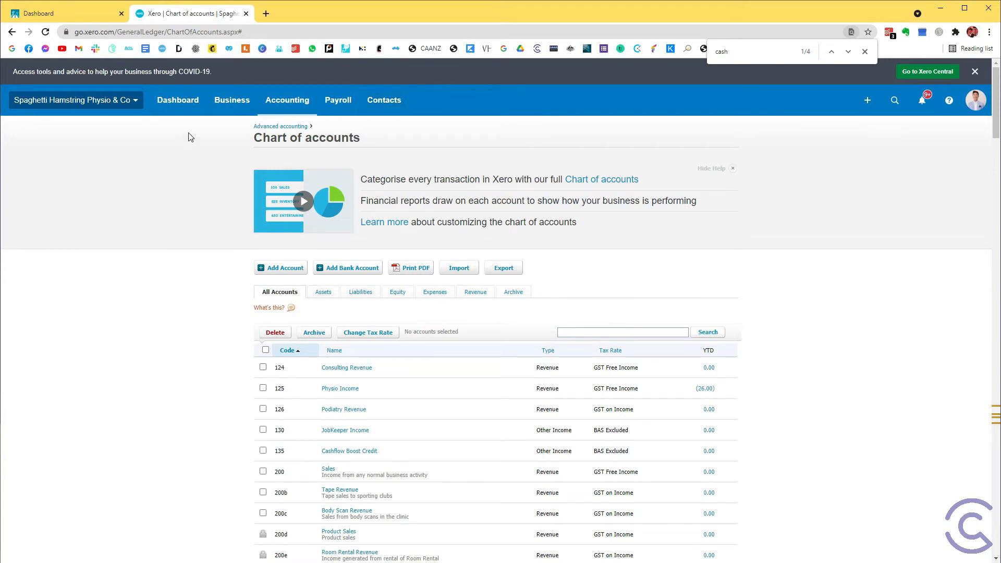
pyautogui.click(179, 110)
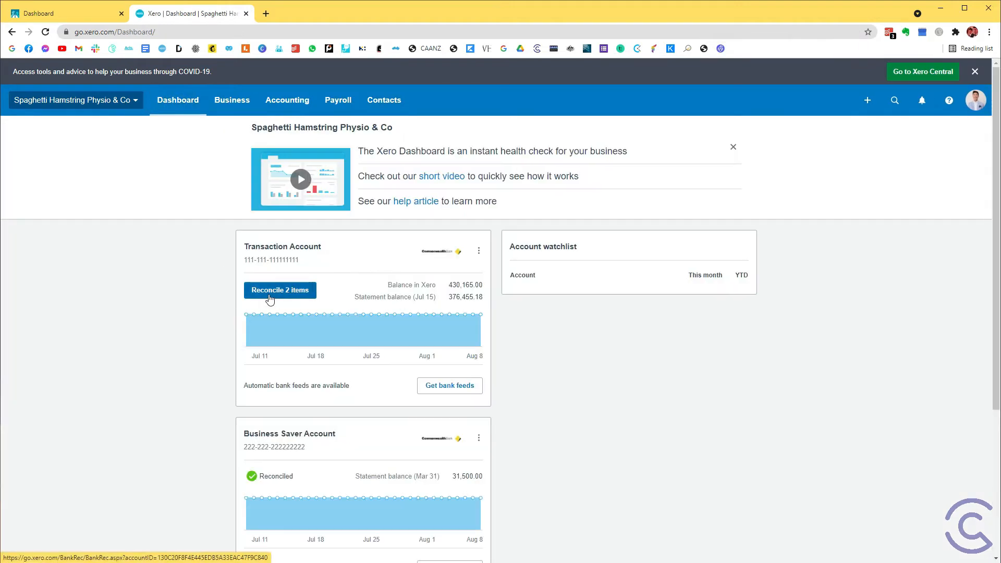
pyautogui.click(270, 296)
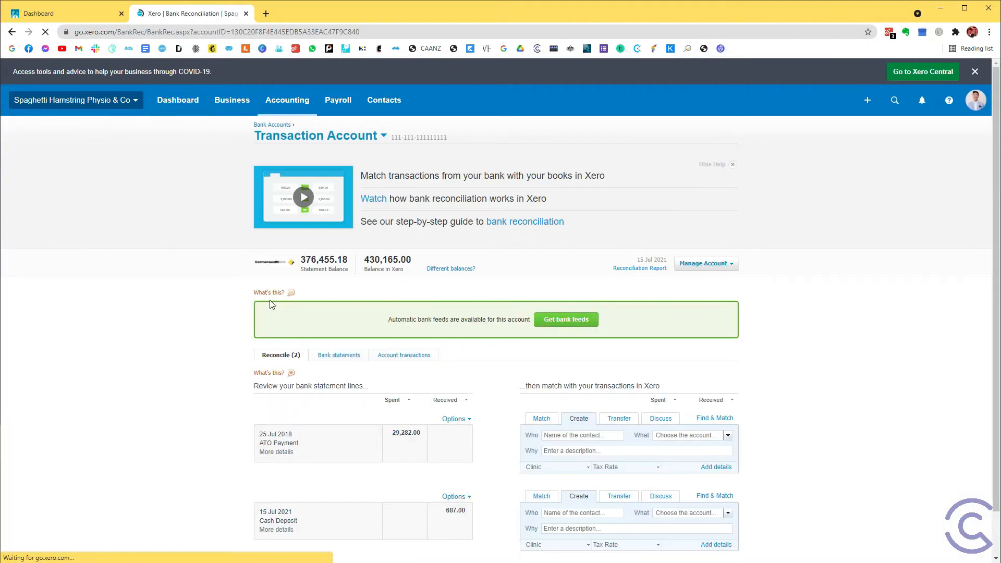
pyautogui.scroll(-1, 272, 303)
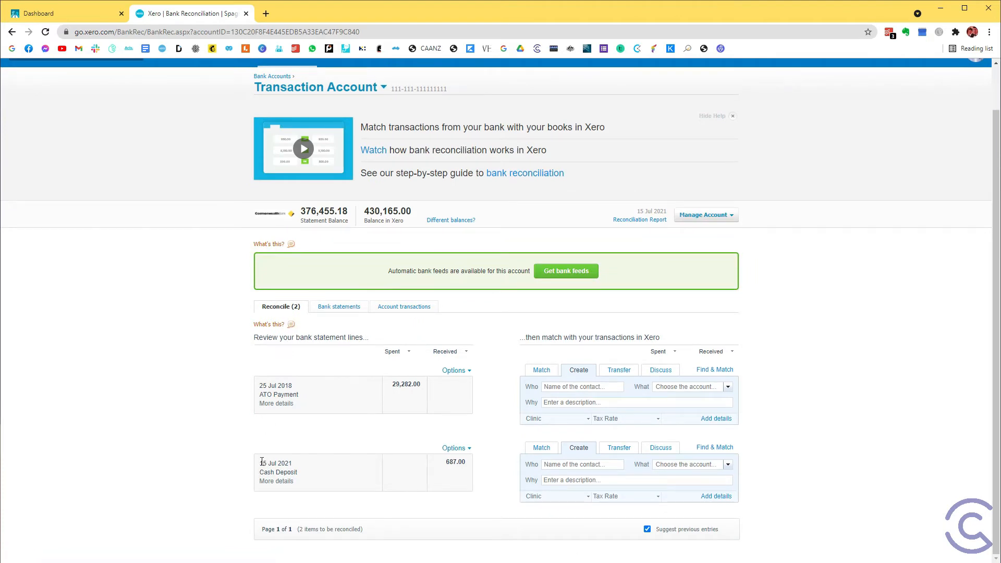
# Code the 15 Jul 2021 cash deposit to account 125 - Physio Income.
pyautogui.moveTo(263, 462); pyautogui.dragTo(302, 474)
pyautogui.click(277, 464)
pyautogui.click(670, 466)
pyautogui.write('phy')
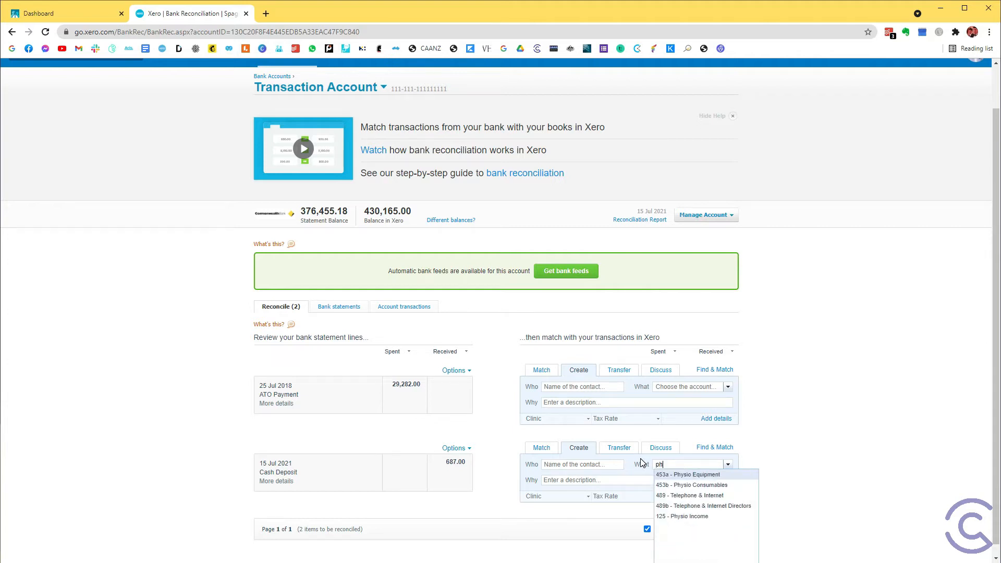
pyautogui.press('Down')
pyautogui.press('Down')
pyautogui.press('Return')
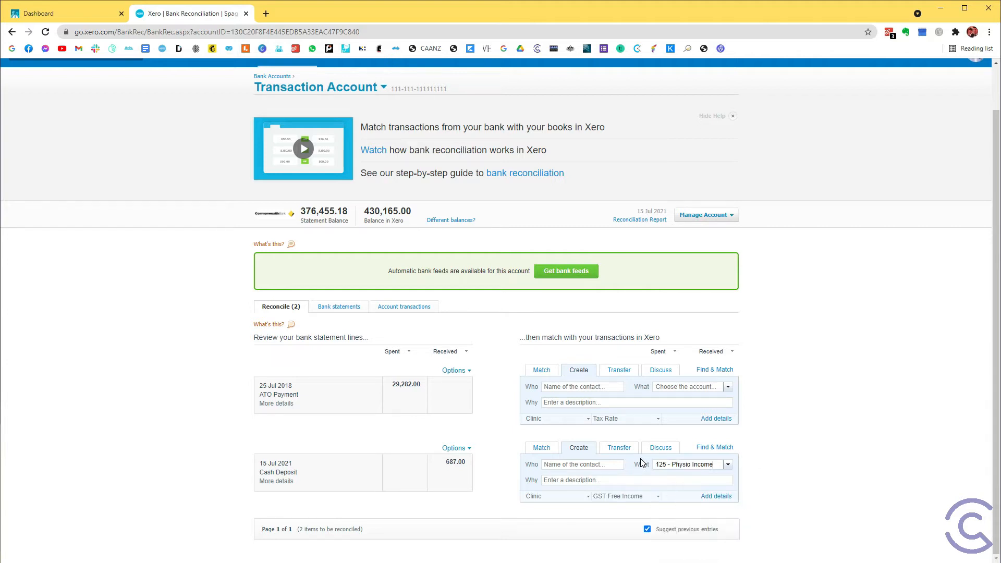
# Enter Cash Sales as the contact for the 15 Jul 2021 cash deposit.
pyautogui.click(581, 463)
pyautogui.write('Cash Sales')
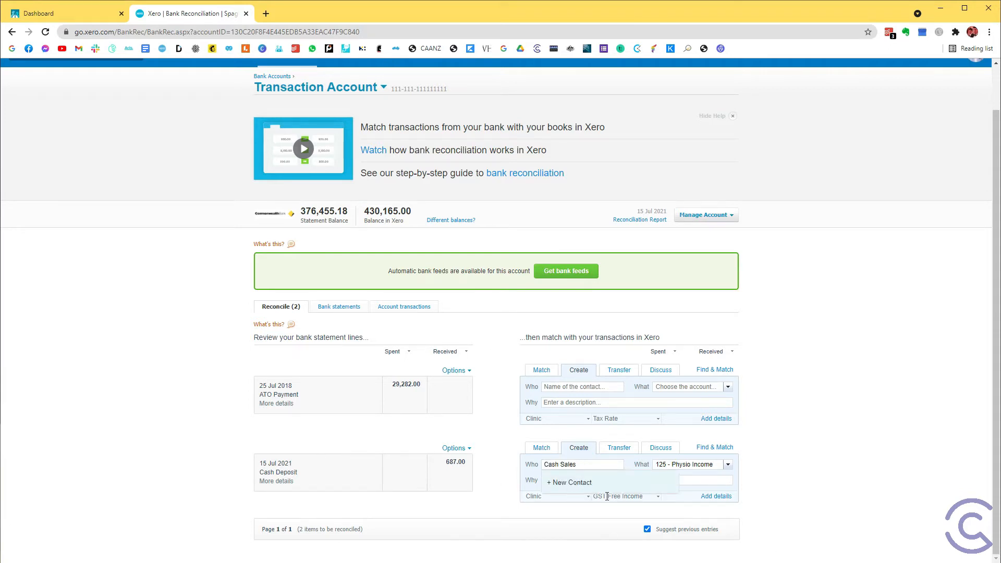
pyautogui.click(805, 433)
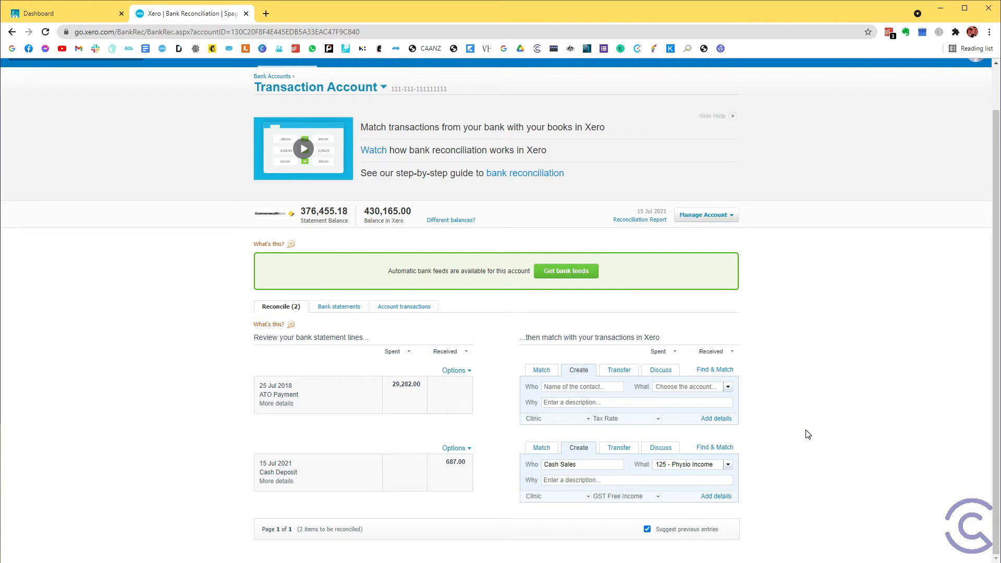
# Set the cash deposit's account to 655 - Cash Clearing Account.
pyautogui.click(723, 464)
pyautogui.press('BackSpace')
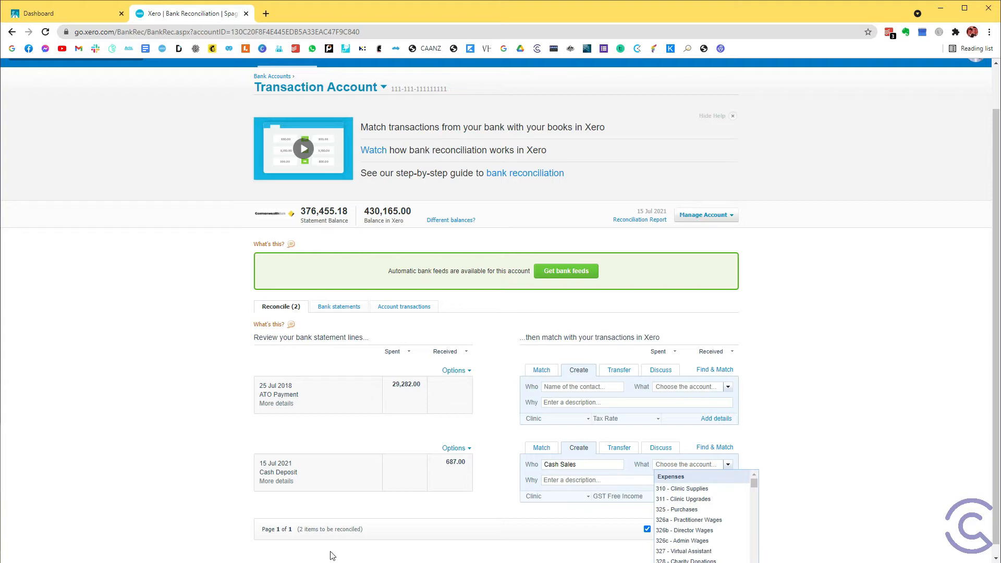
pyautogui.click(700, 461)
pyautogui.write('cas')
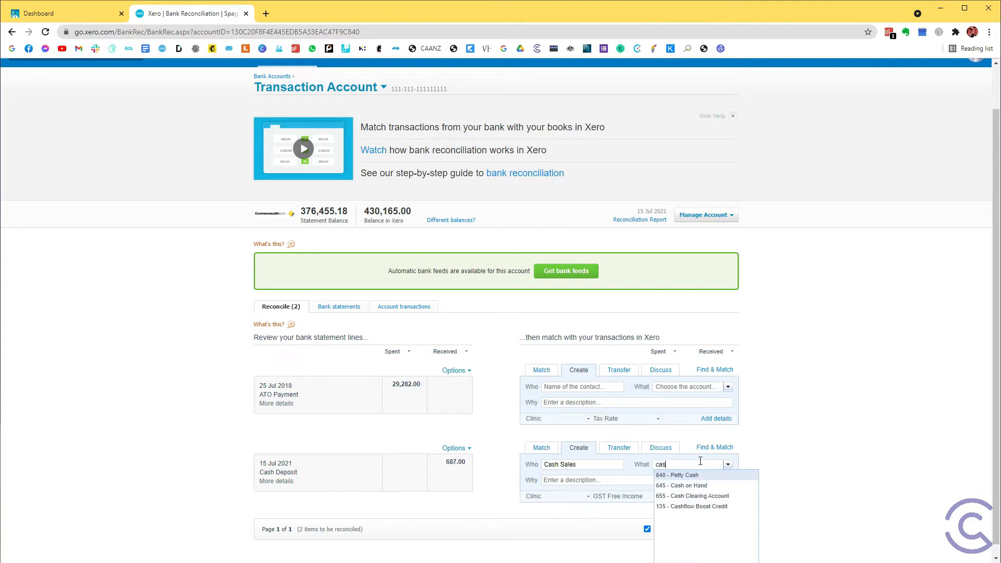
pyautogui.write('h clear')
pyautogui.press('Return')
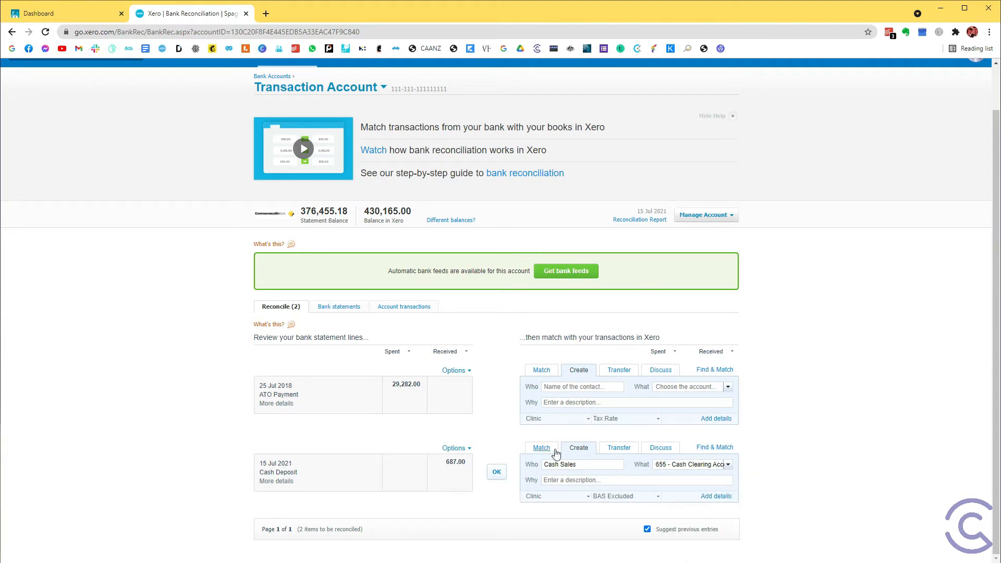
# Check the cash deposit's contact and account, and reconcile the statement line.
pyautogui.click(584, 463)
pyautogui.click(777, 454)
pyautogui.moveTo(663, 463); pyautogui.dragTo(792, 471)
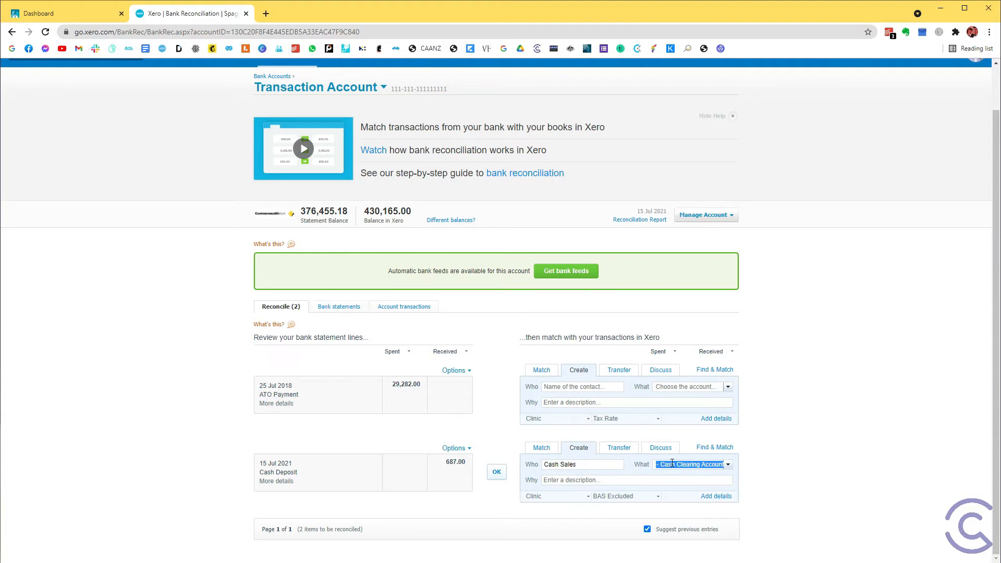
pyautogui.click(497, 472)
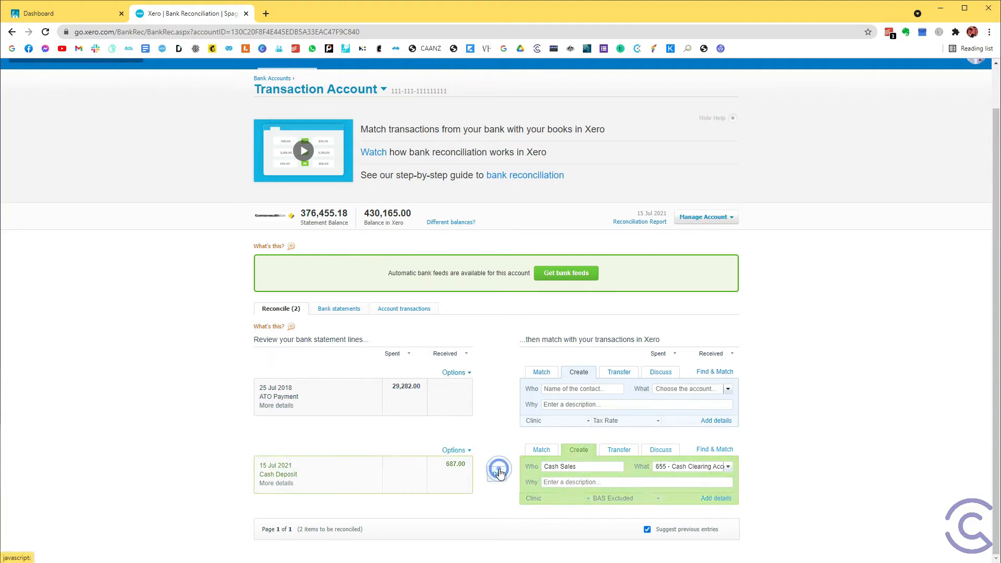
# Switch to Cliniko and open the Payment summary transaction report.
pyautogui.click(188, 100)
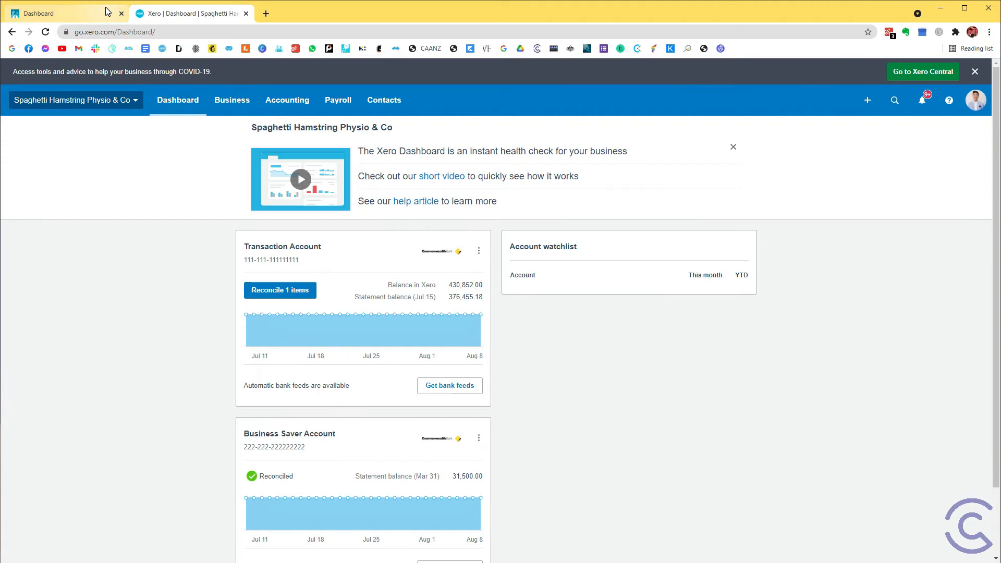
pyautogui.click(109, 13)
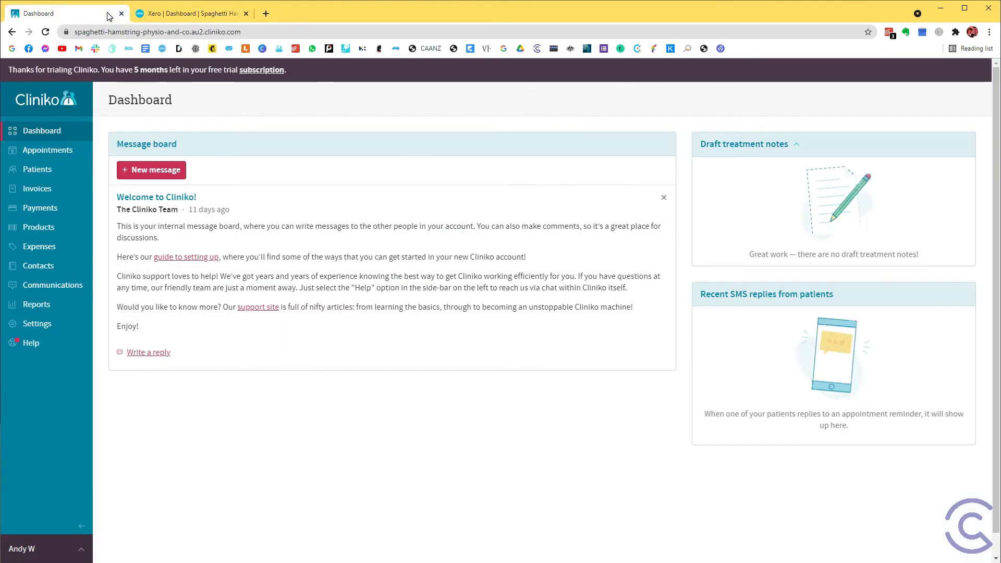
pyautogui.click(48, 306)
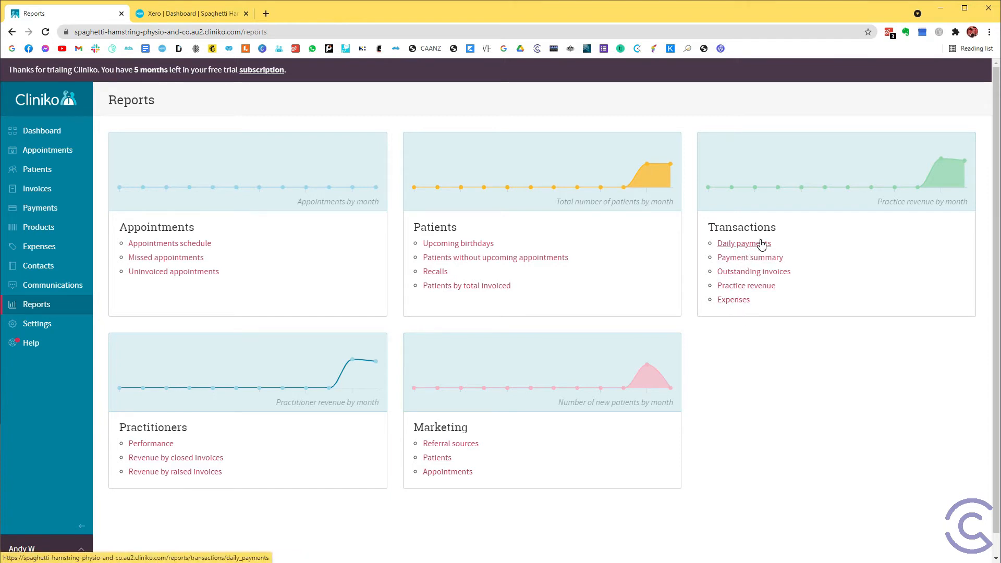
pyautogui.click(764, 259)
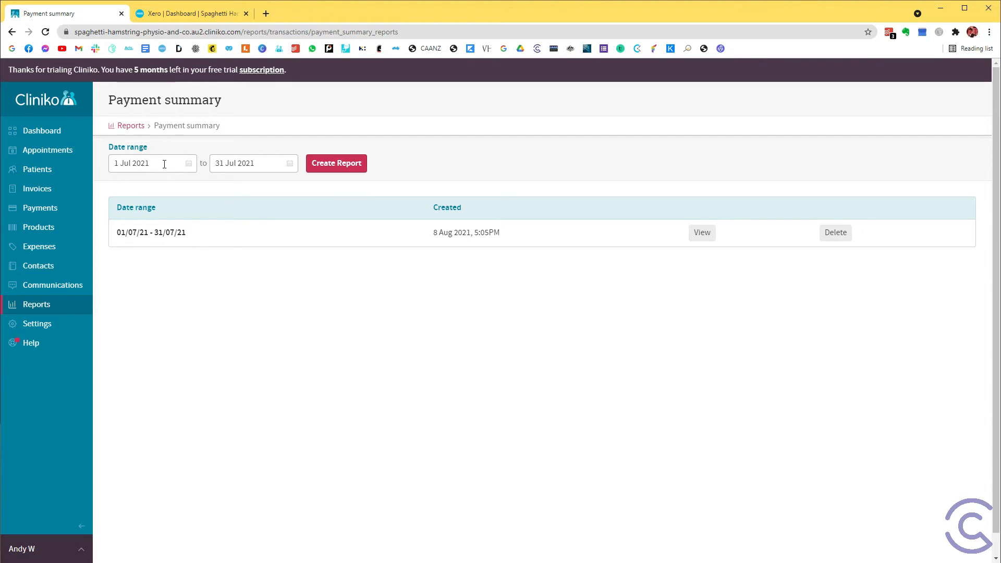
# Check the report's date range fields and view the existing payment summary for 01/07/21 - 31/07/21.
pyautogui.click(162, 161)
pyautogui.click(252, 161)
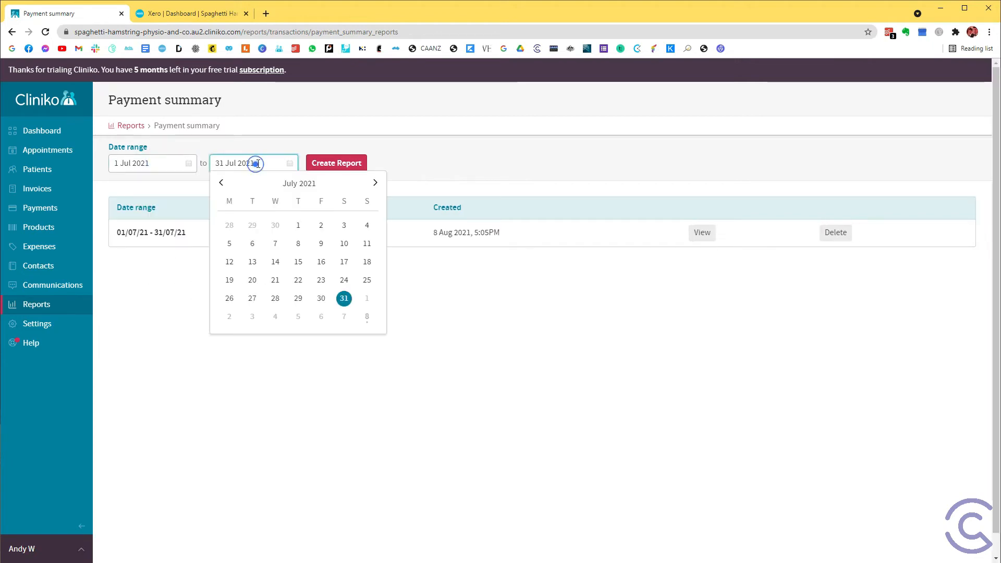
pyautogui.click(408, 134)
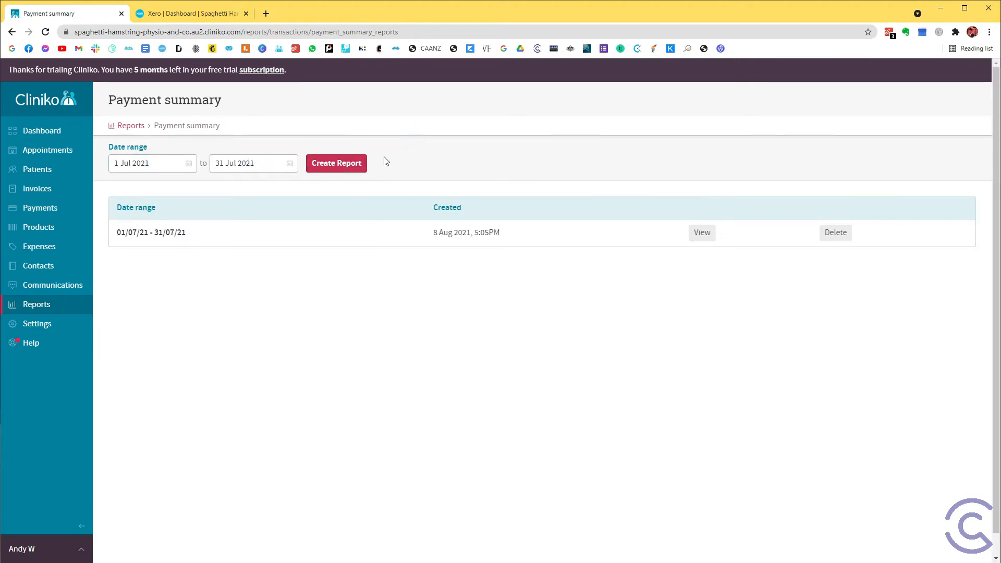
pyautogui.click(368, 165)
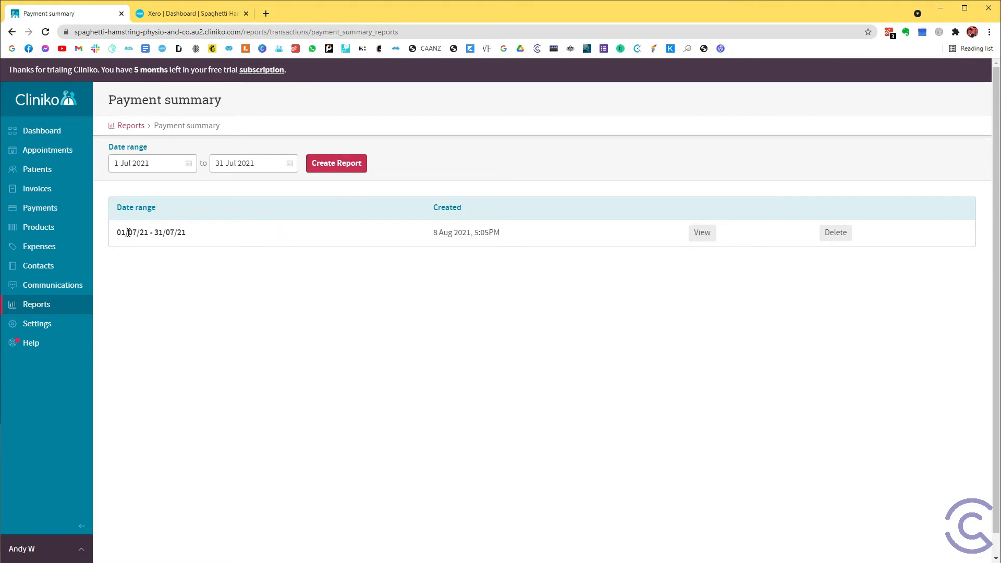
pyautogui.moveTo(122, 233); pyautogui.dragTo(710, 243)
pyautogui.click(704, 235)
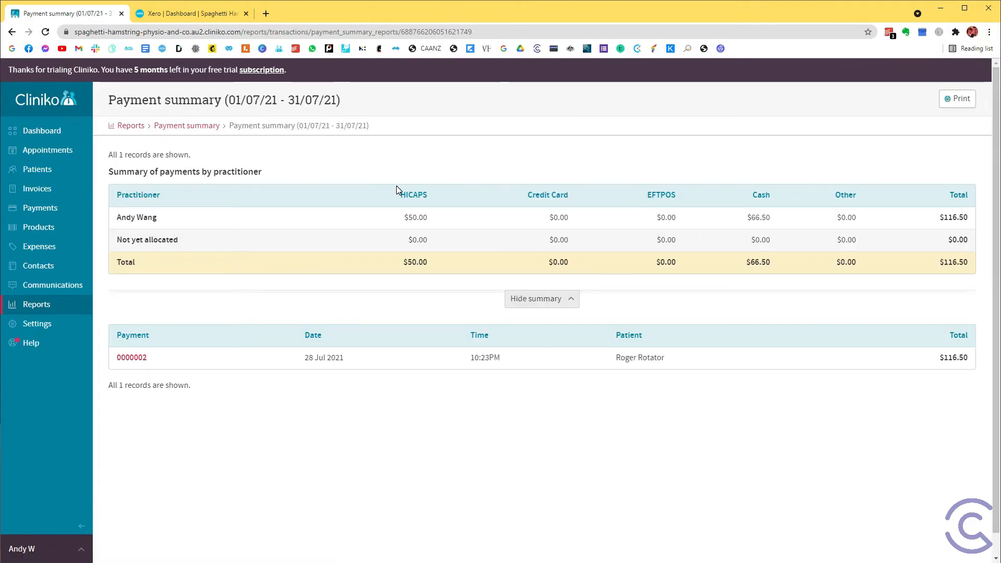
# Save the July 2021 payment summary to the Desktop as the PDF "Payment summary (01_07_21 - 31_07_21)".
pyautogui.click(961, 99)
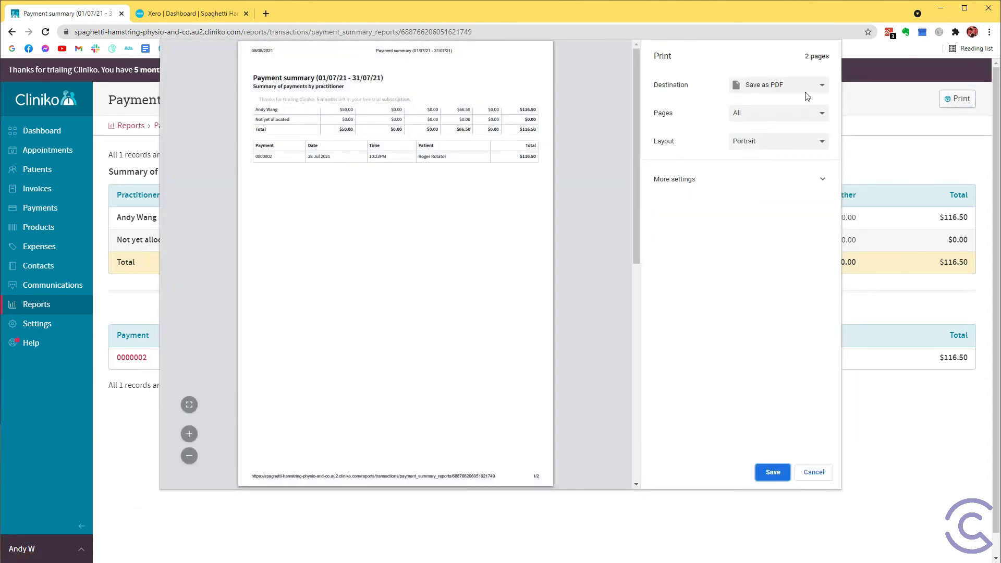
pyautogui.click(765, 473)
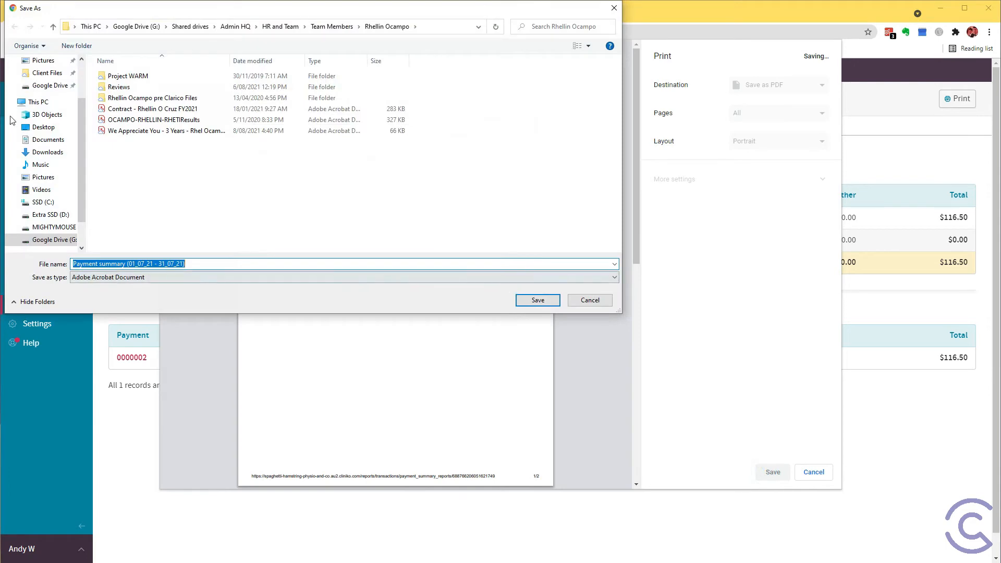
pyautogui.scroll(3, 40, 83)
pyautogui.click(43, 81)
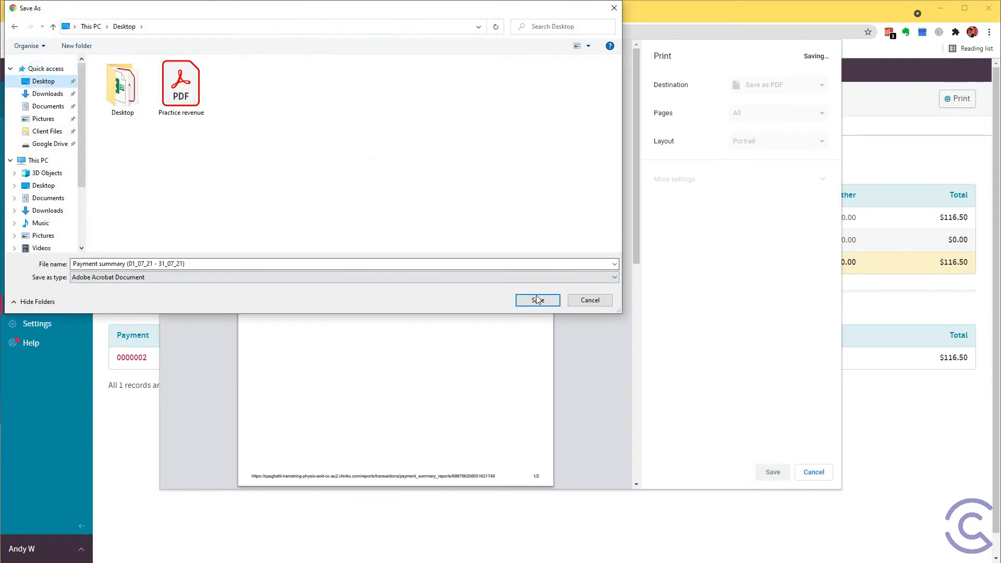
pyautogui.click(537, 300)
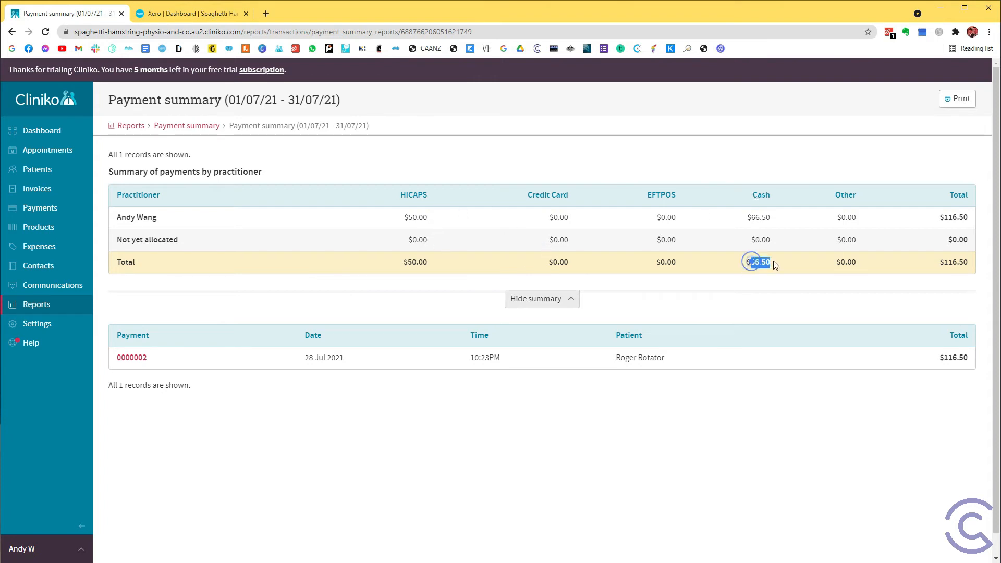
# Check the cash total and the date range in Cliniko's payment summary.
pyautogui.moveTo(774, 261)
pyautogui.mouseDown()
pyautogui.moveTo(740, 266)
pyautogui.moveTo(771, 263)
pyautogui.mouseUp()
pyautogui.moveTo(230, 99); pyautogui.dragTo(336, 100)
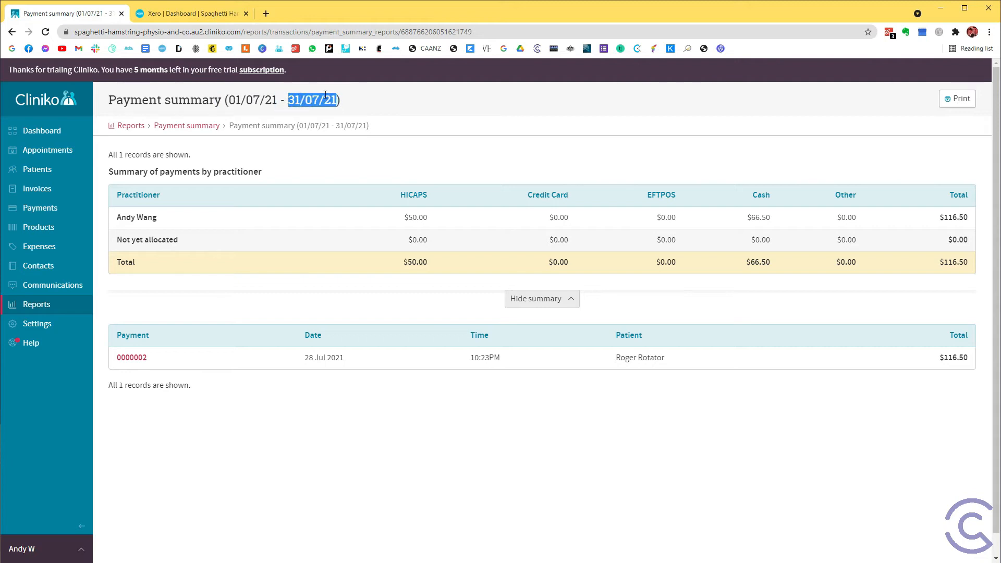
pyautogui.click(198, 14)
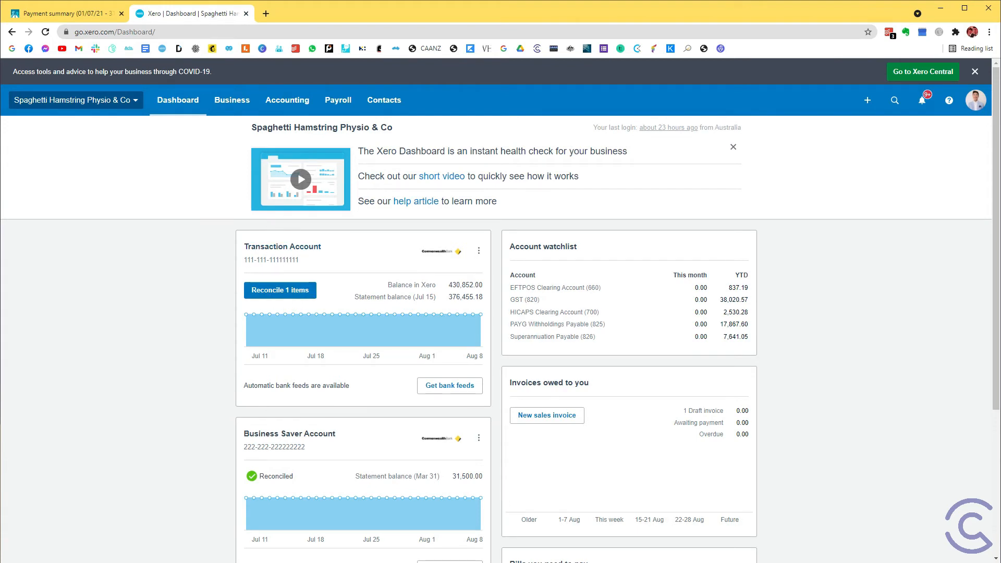
pyautogui.click(95, 15)
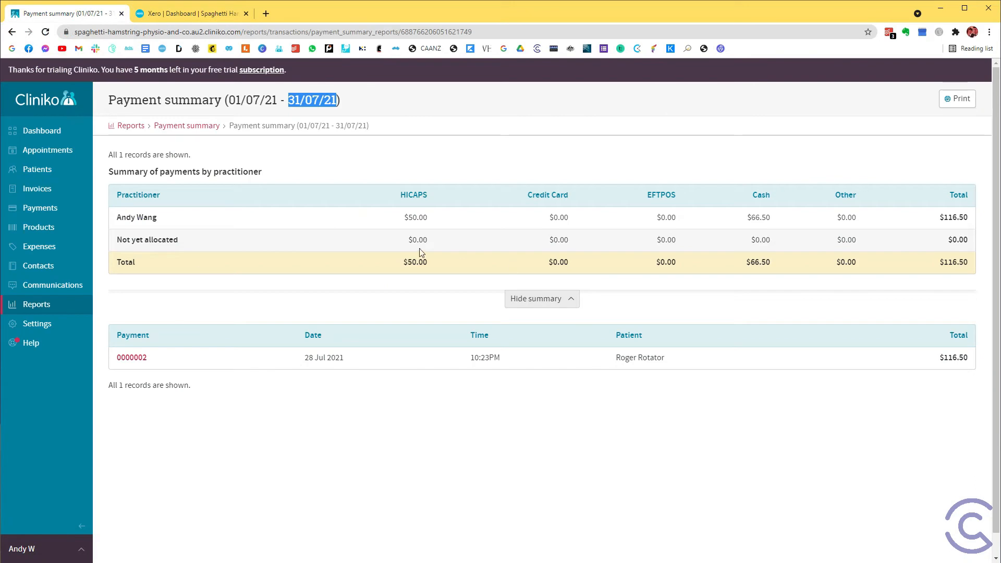
# Switch to Xero and create a new invoice addressed to the contact Cash Sales.
pyautogui.click(170, 16)
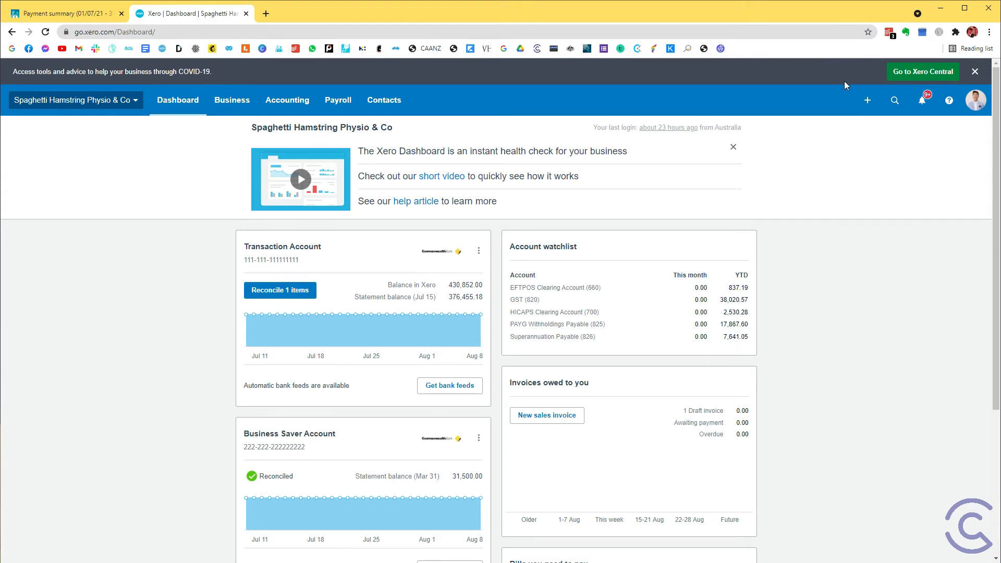
pyautogui.click(868, 100)
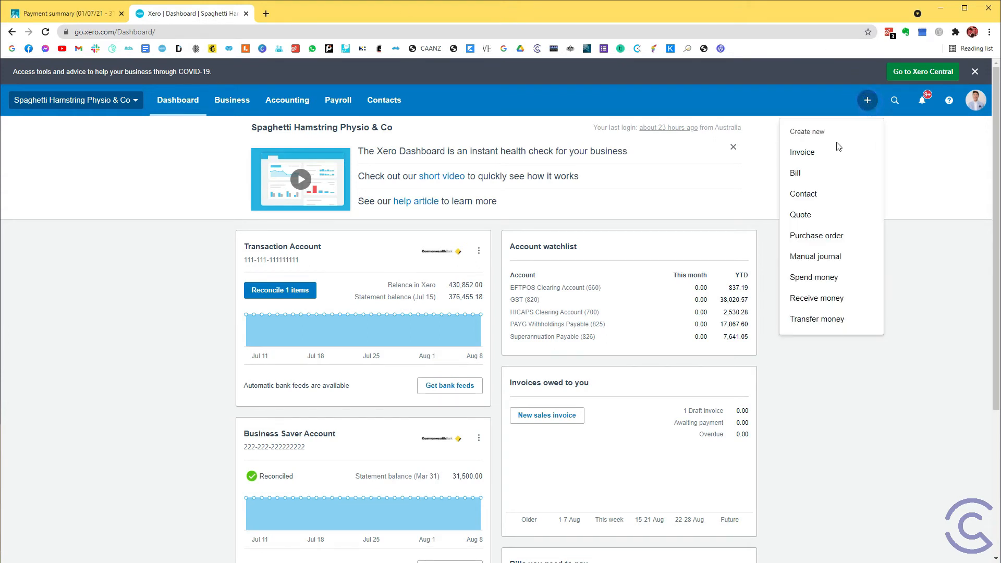
pyautogui.click(832, 151)
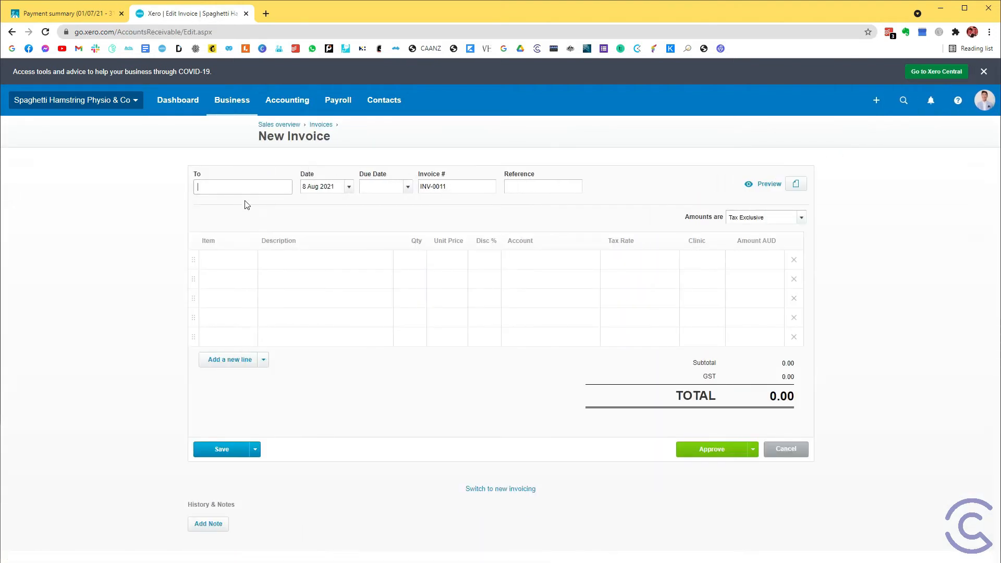
pyautogui.click(247, 189)
pyautogui.click(247, 189)
pyautogui.write('Cash')
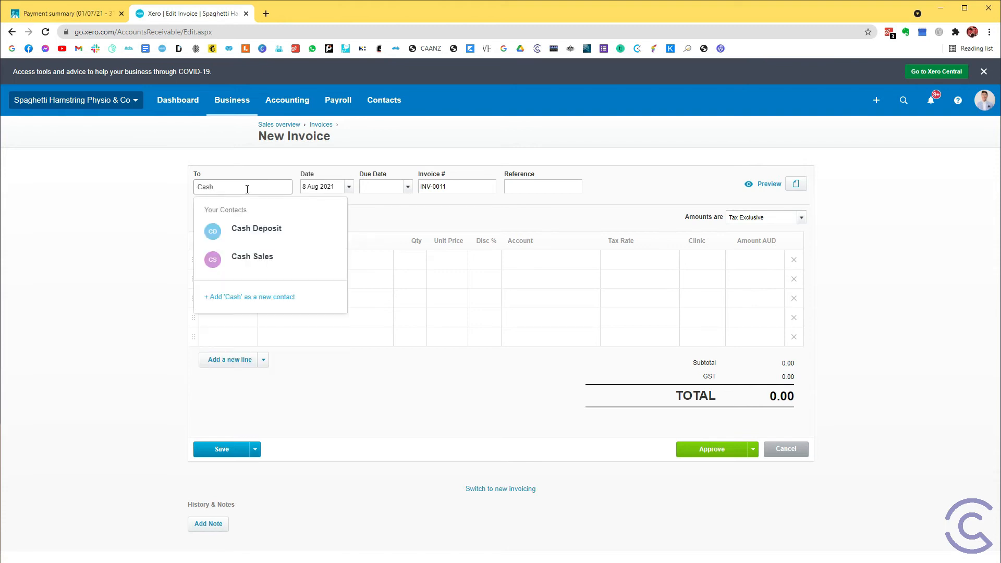
pyautogui.click(270, 258)
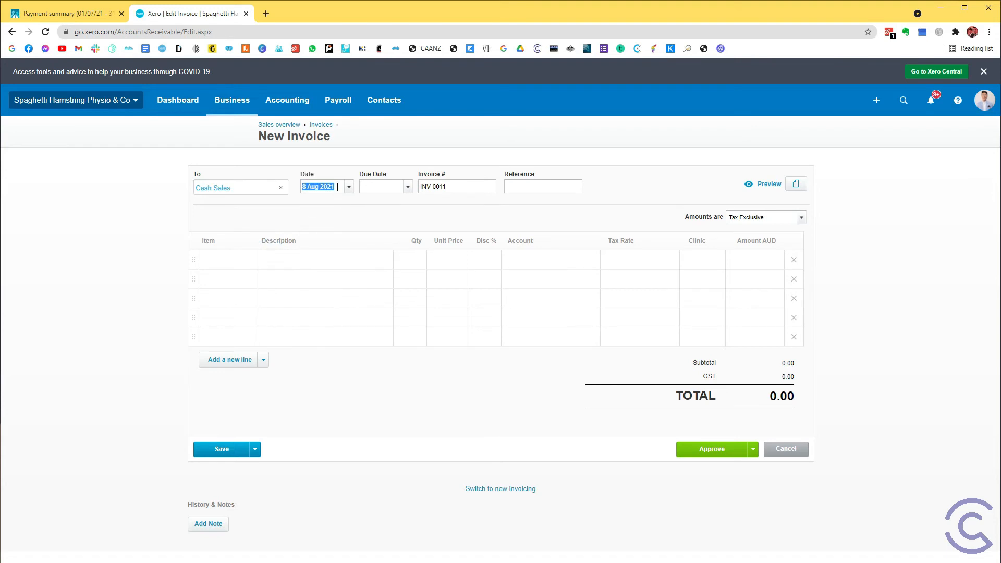
# Set the invoice date and due date to 31/07/2021, the end date of Cliniko's payment summary.
pyautogui.click(95, 15)
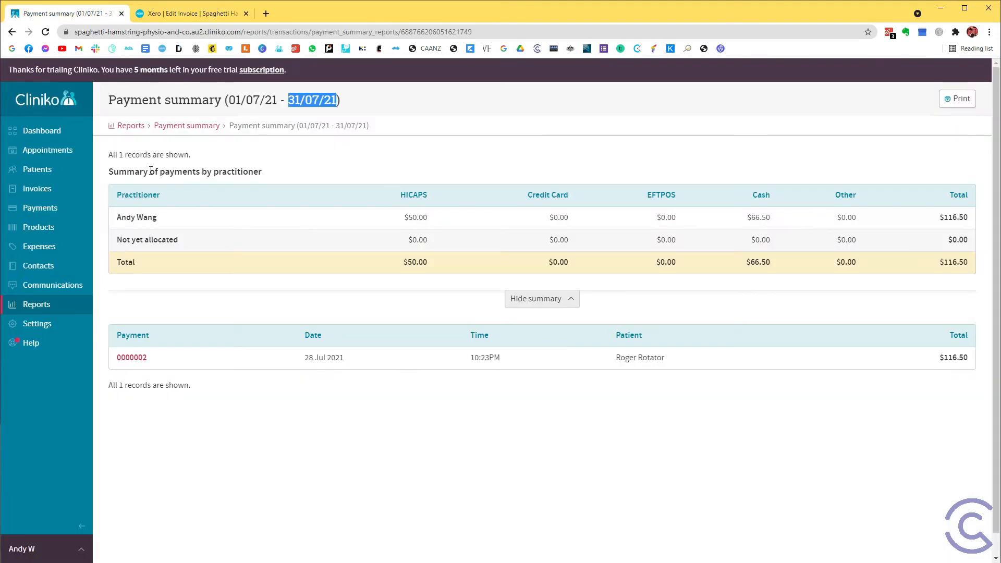
pyautogui.click(172, 13)
pyautogui.write('31/07/2021')
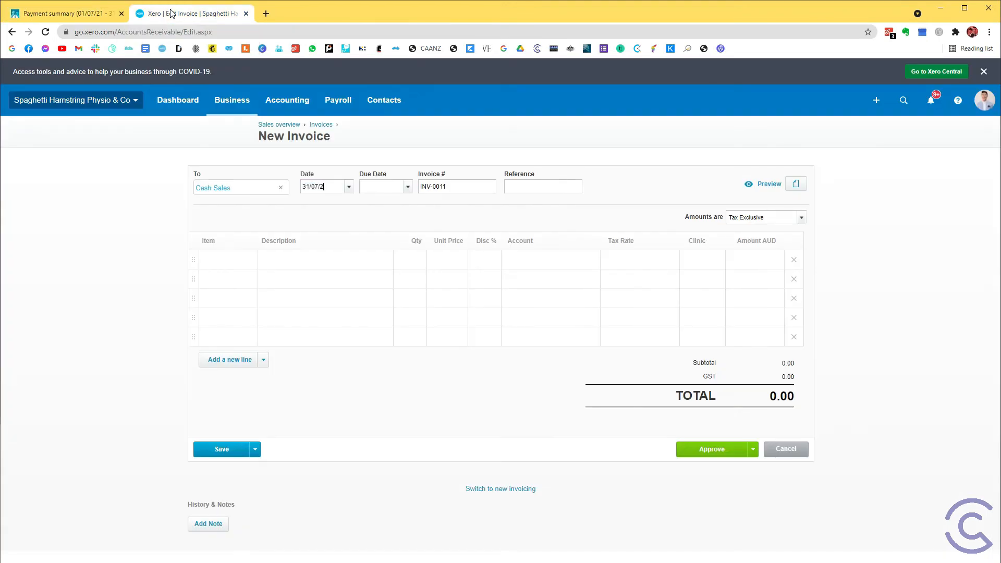
pyautogui.press('Tab')
pyautogui.write('31/07/2021')
# Enter "Cash Sales - Cliniko - July 2021" as the invoice reference and reuse it as the first line's description.
pyautogui.press('Tab')
pyautogui.press('Tab')
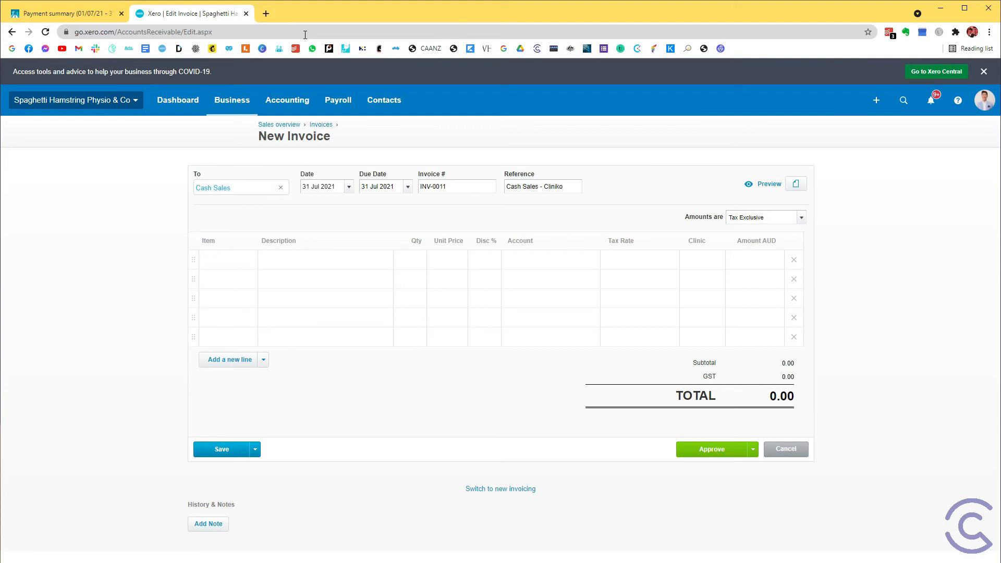
pyautogui.write('2021')
pyautogui.hotkey('ctrl', 'a')
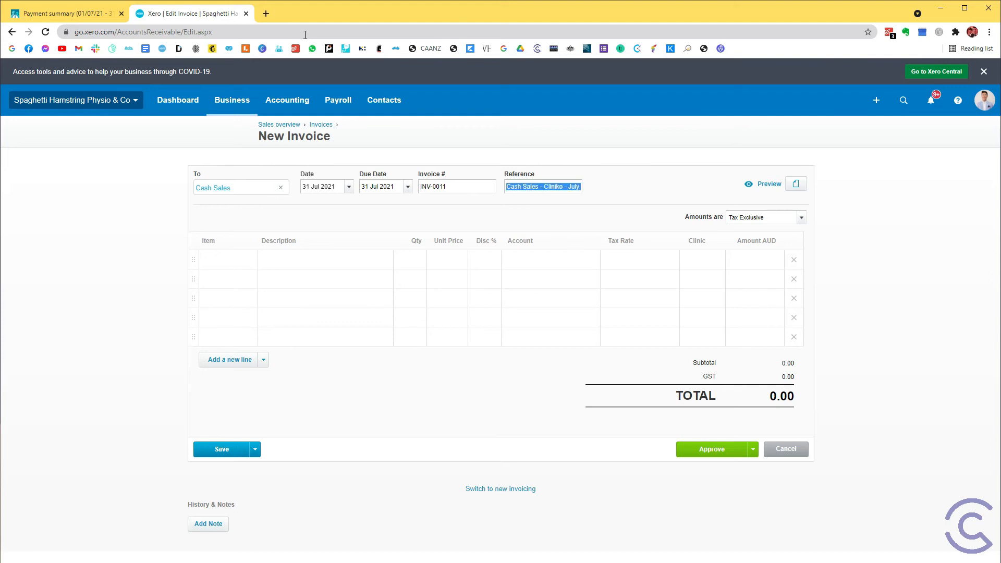
pyautogui.hotkey('ctrl', 'c')
pyautogui.click(296, 255)
pyautogui.hotkey('ctrl', 'v')
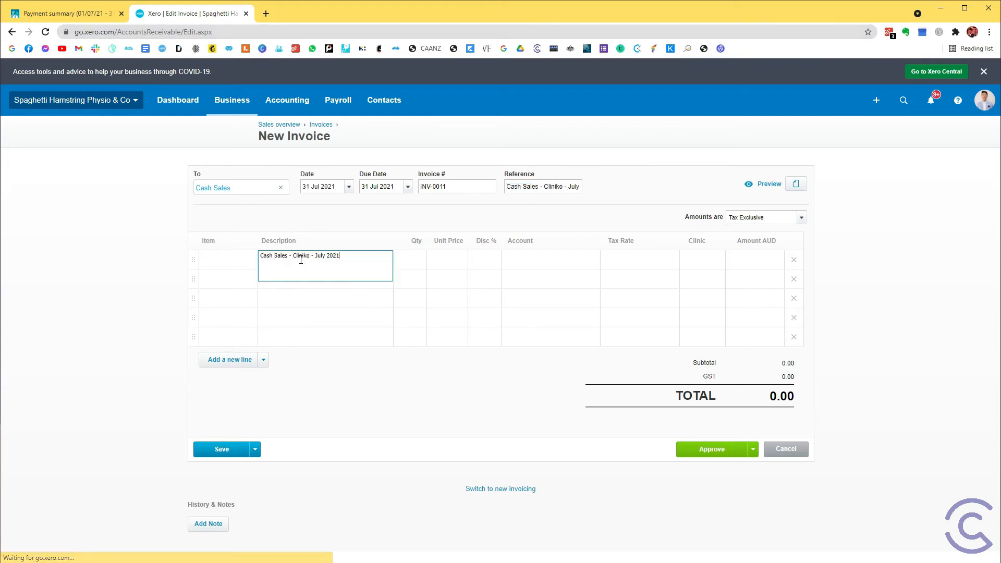
# Set the invoice line's unit price to 66.50, the cash total from Cliniko's payment summary.
pyautogui.press('Tab')
pyautogui.press('Tab')
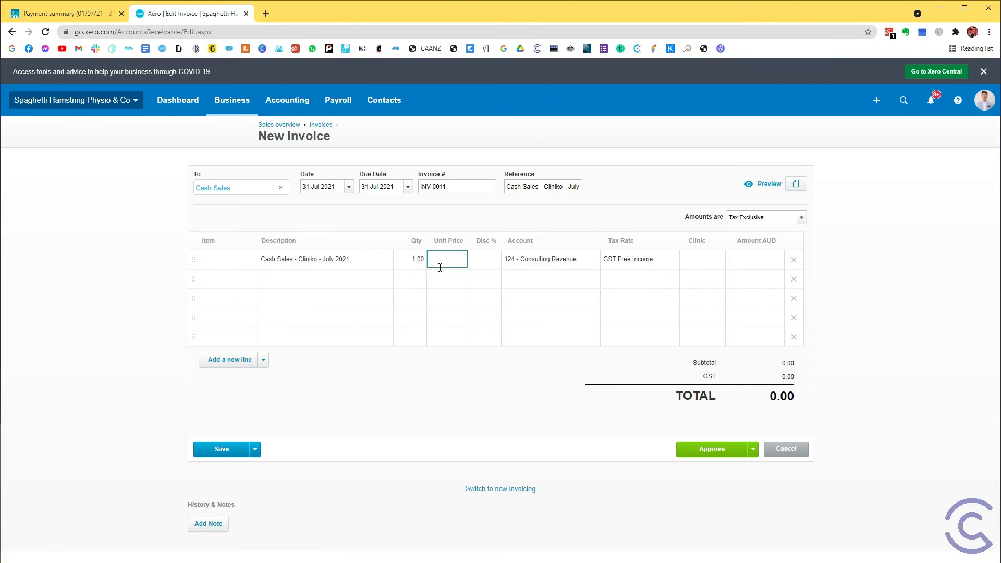
pyautogui.click(47, 16)
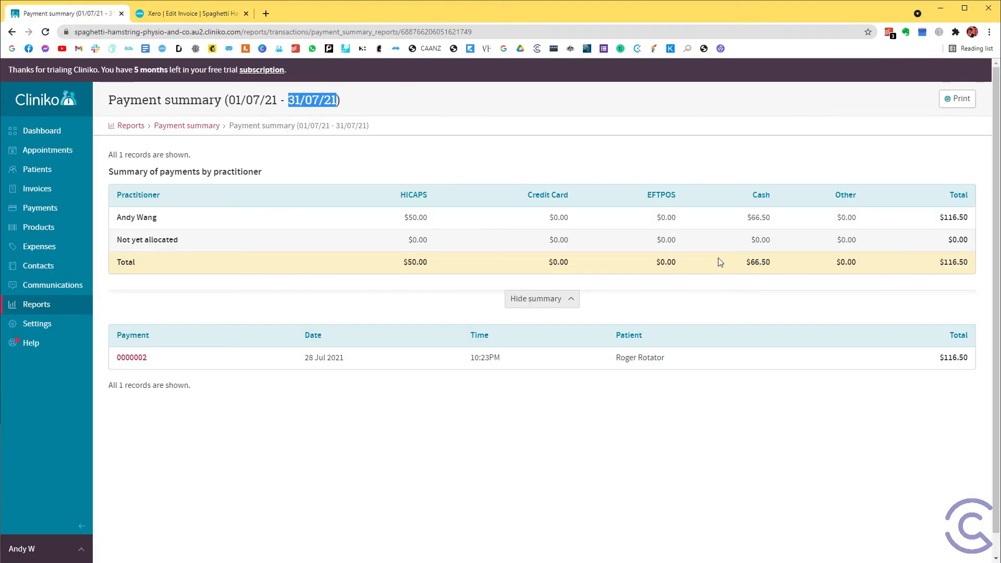
pyautogui.doubleClick(753, 260)
pyautogui.hotkey('ctrl', 'Tab')
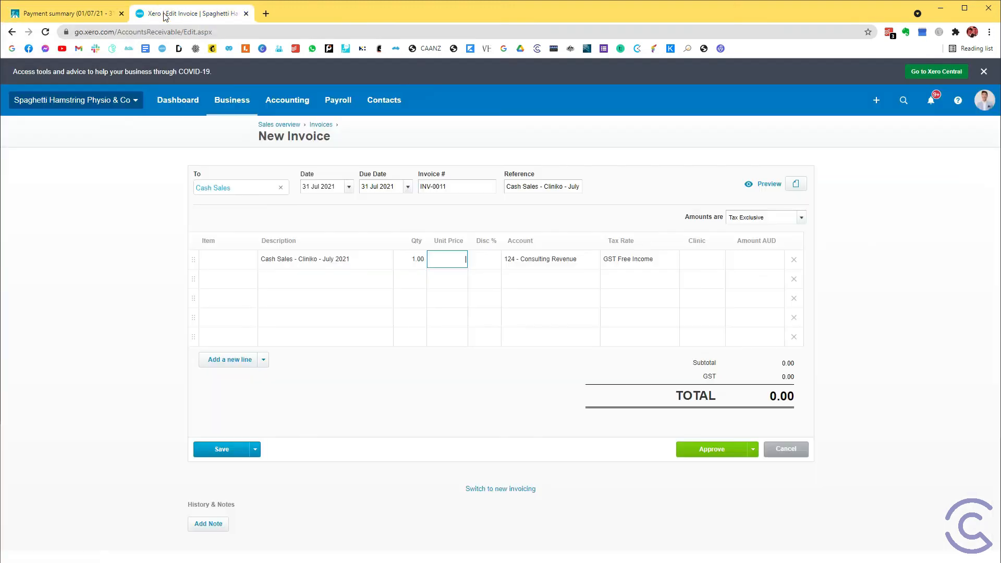
pyautogui.write('66.50')
# Set the invoice line's account to 125 - Physio Income and check its tax rate.
pyautogui.click(556, 257)
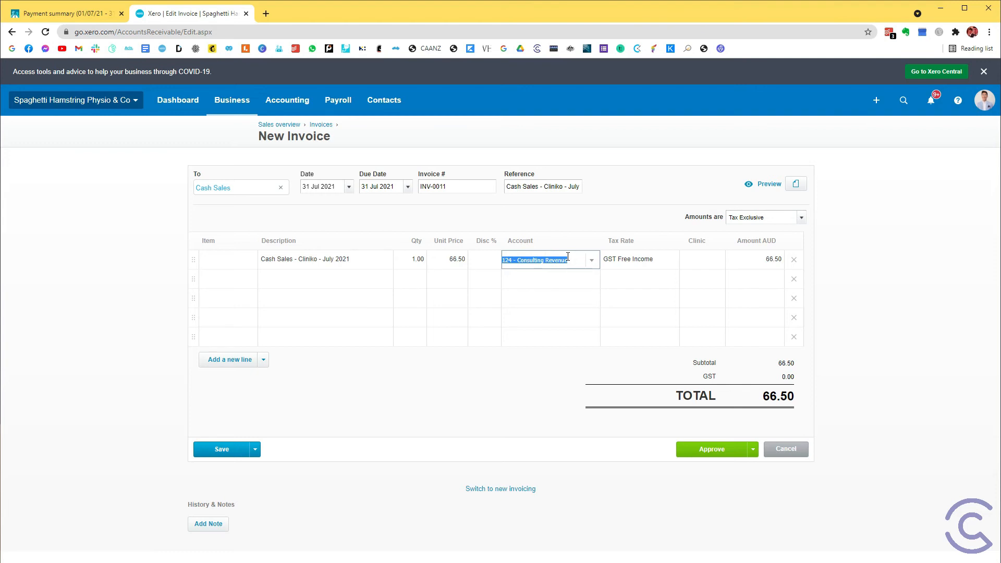
pyautogui.write('phy')
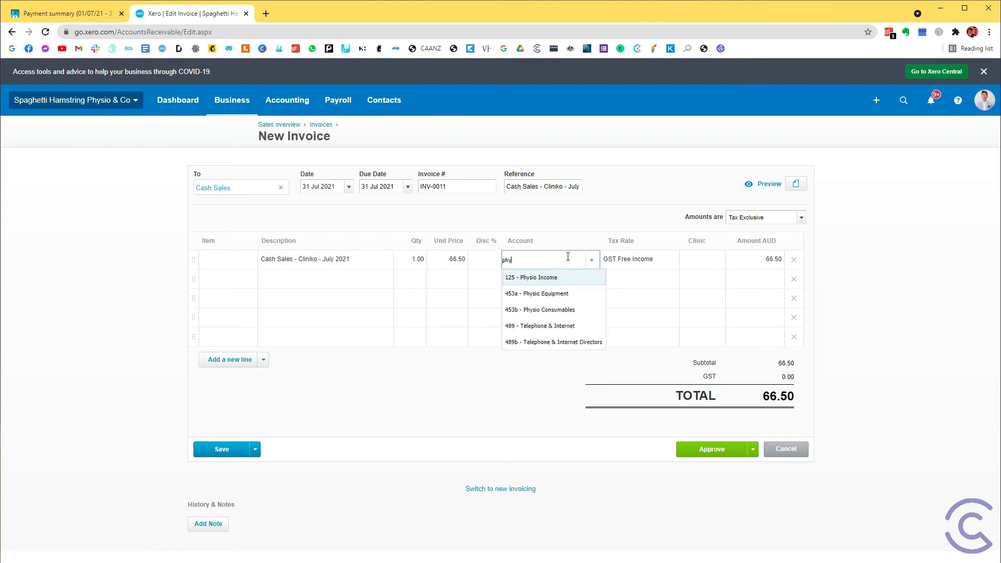
pyautogui.click(550, 279)
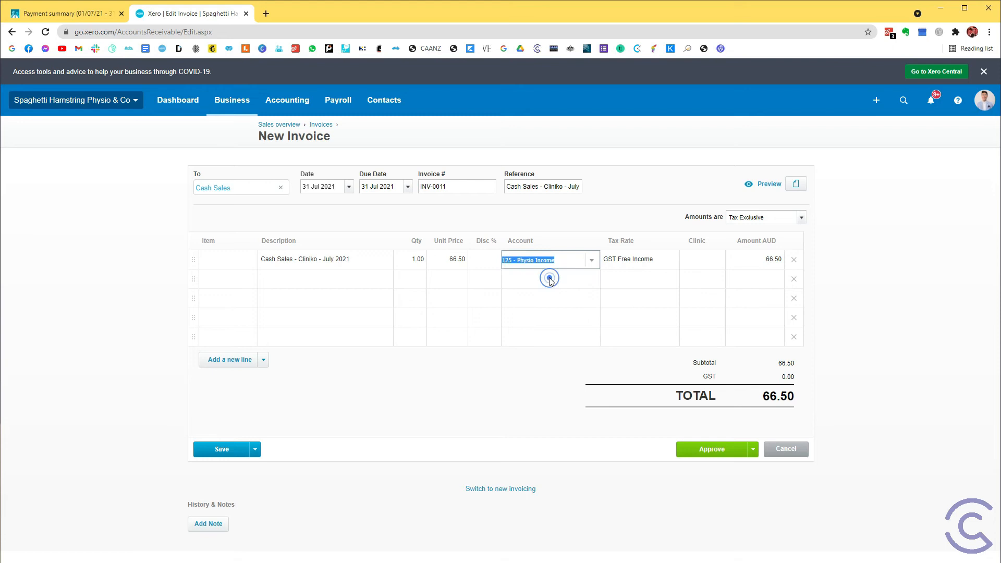
pyautogui.click(646, 261)
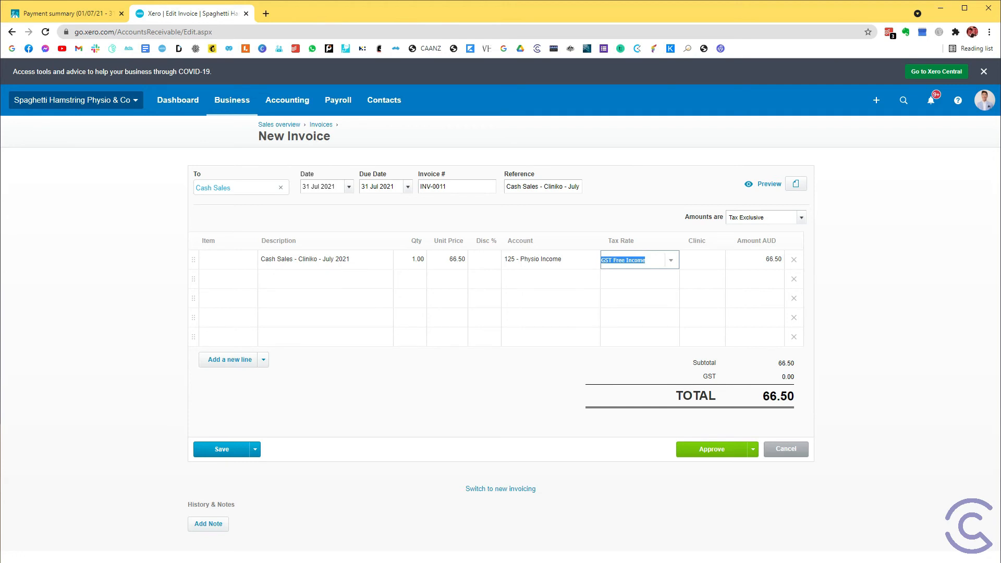
# Attach "Payment summary (01_07_21 - 31_07_21).pdf" to the invoice and approve it.
pyautogui.moveTo(19, 174); pyautogui.dragTo(517, 309)
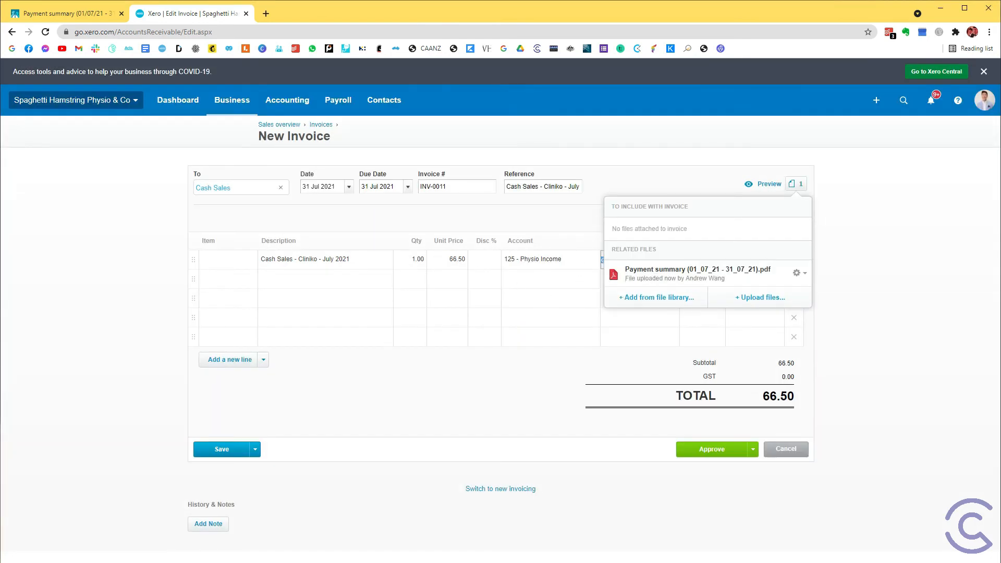
pyautogui.click(883, 223)
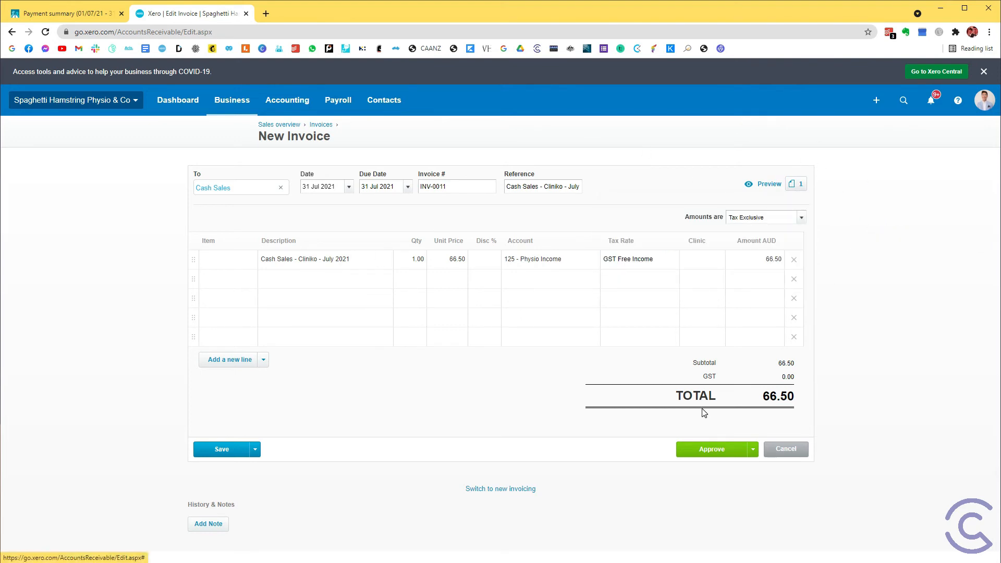
pyautogui.click(730, 450)
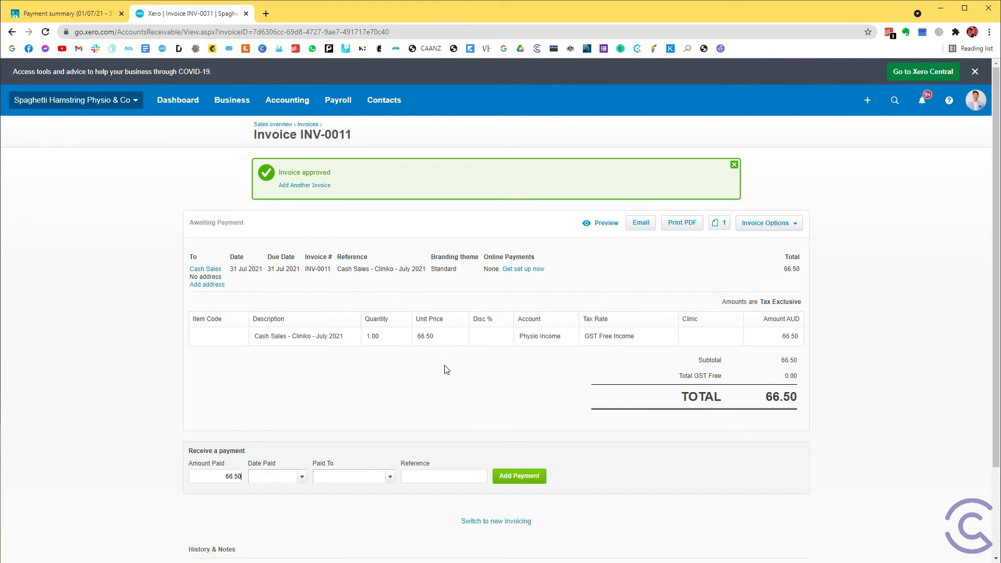
# Review the approved invoice's unit price, description, account and dates, and compare them with the cash total in Cliniko.
pyautogui.doubleClick(435, 337)
pyautogui.moveTo(255, 337); pyautogui.dragTo(307, 316)
pyautogui.moveTo(520, 336); pyautogui.dragTo(559, 334)
pyautogui.moveTo(238, 269); pyautogui.dragTo(290, 270)
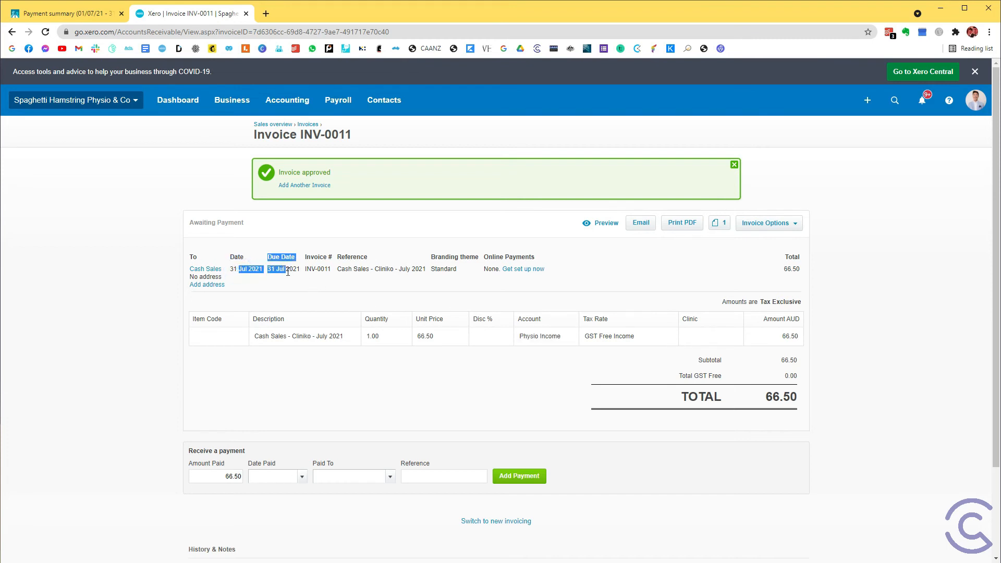
pyautogui.click(290, 270)
pyautogui.click(46, 15)
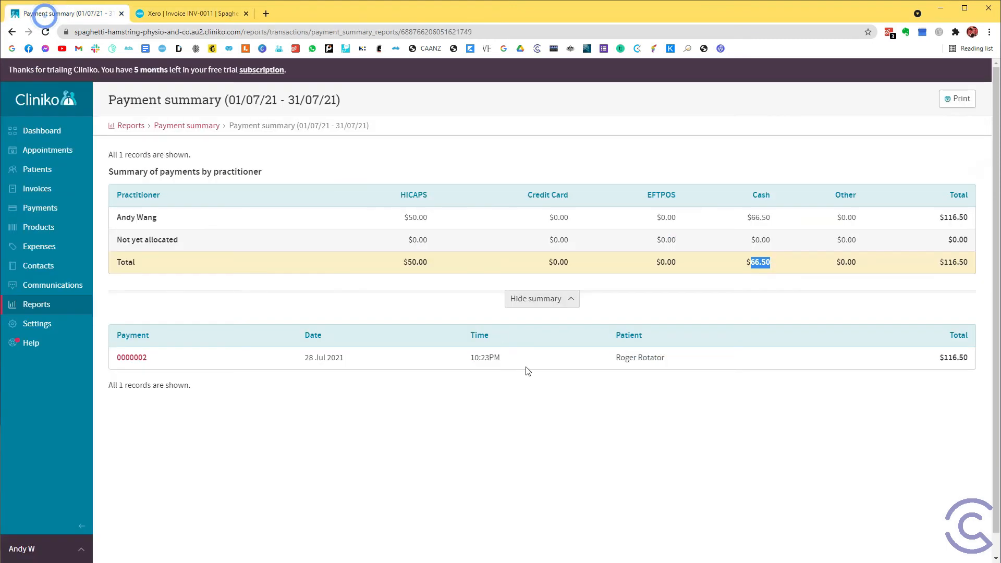
pyautogui.doubleClick(758, 262)
pyautogui.click(223, 15)
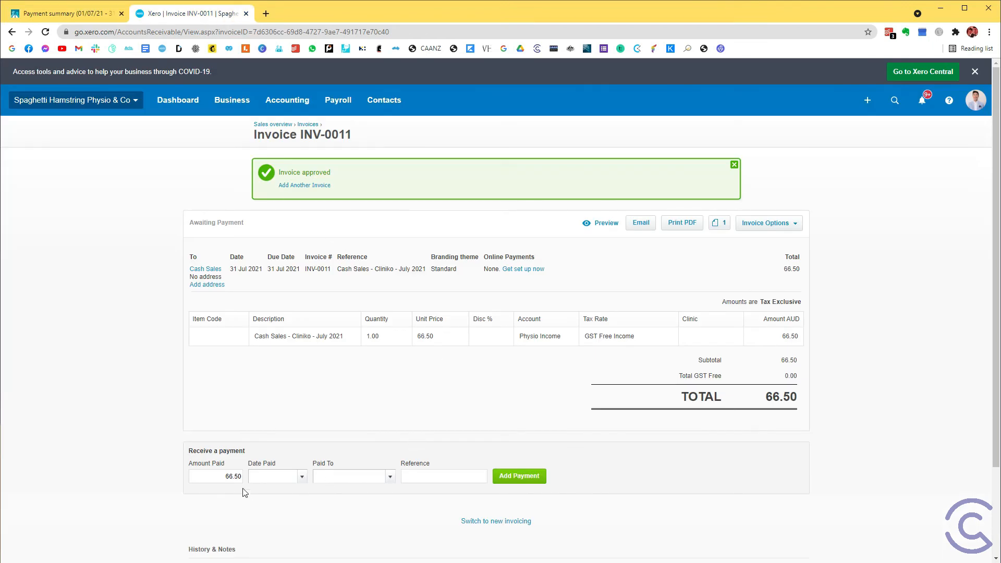
# Set the date paid for the invoice's 66.50 payment to 31 Jul 2021.
pyautogui.click(255, 475)
pyautogui.click(214, 476)
pyautogui.click(266, 478)
pyautogui.write('31/07/2021')
pyautogui.press('Tab')
# Record the invoice payment into 655 - Cash Clearing Account and return to the Xero dashboard.
pyautogui.write('cash')
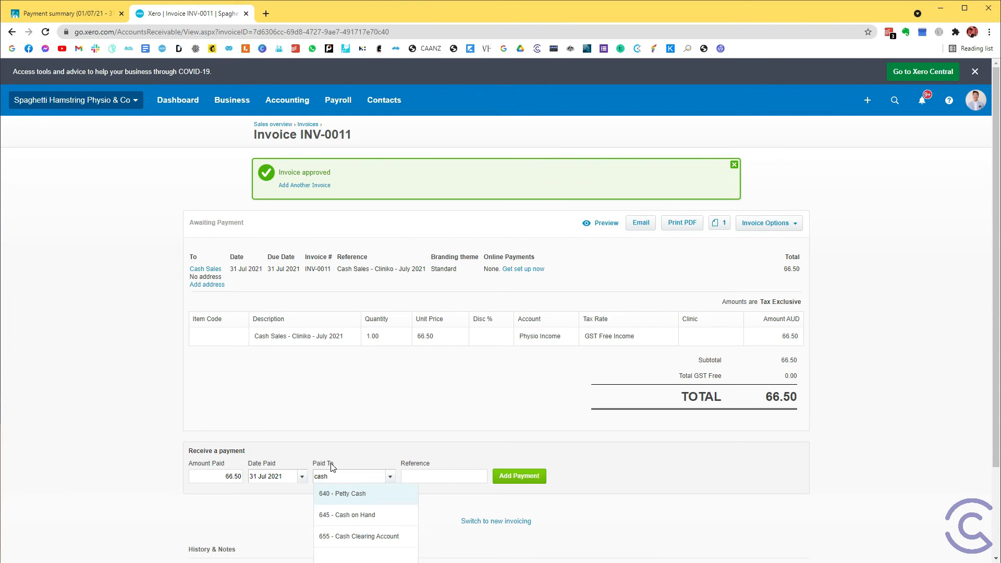
pyautogui.press('Down')
pyautogui.press('Down')
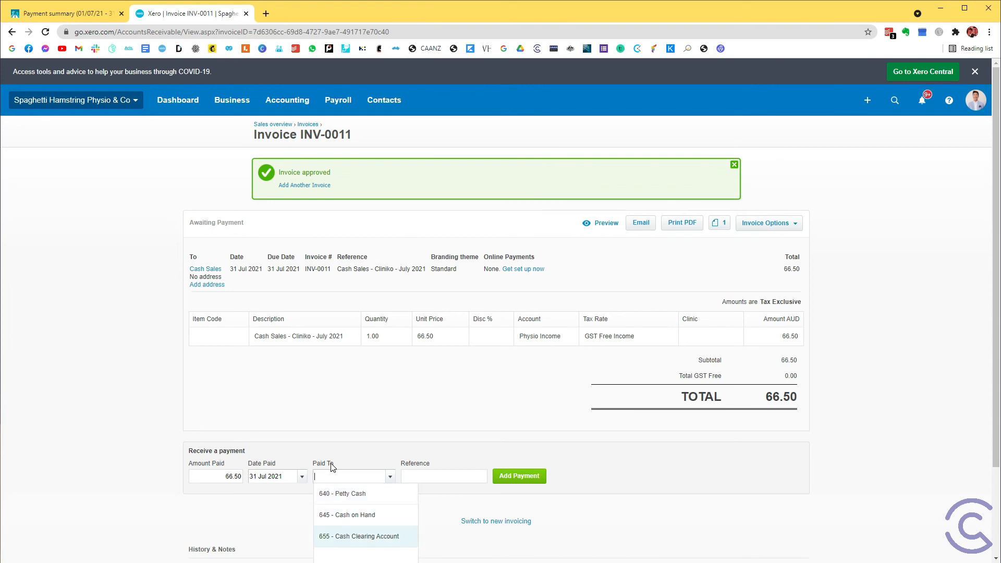
pyautogui.click(379, 542)
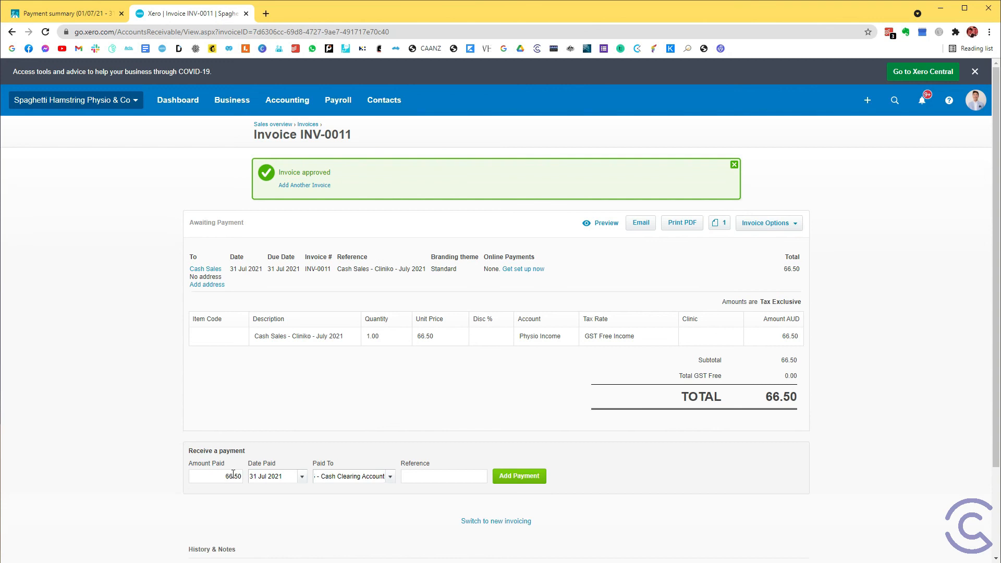
pyautogui.click(520, 476)
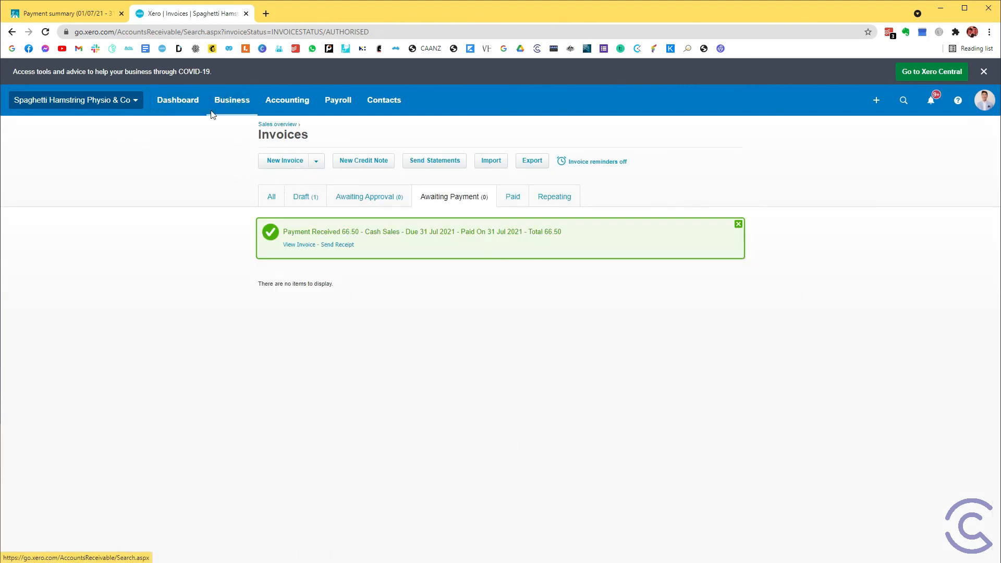
pyautogui.click(196, 99)
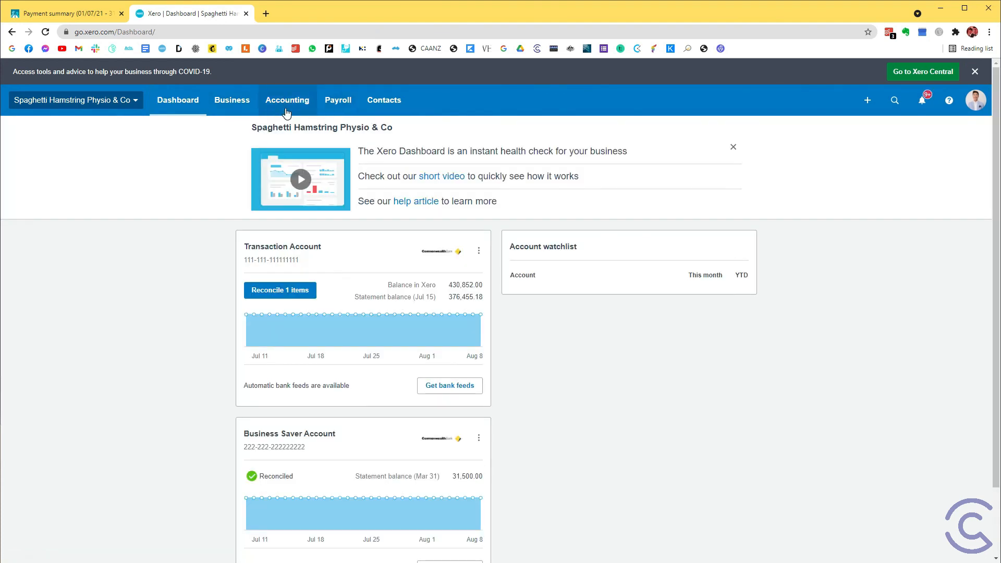
# Run the Balance Sheet report with the date set to Today (8 Aug 2021).
pyautogui.click(287, 104)
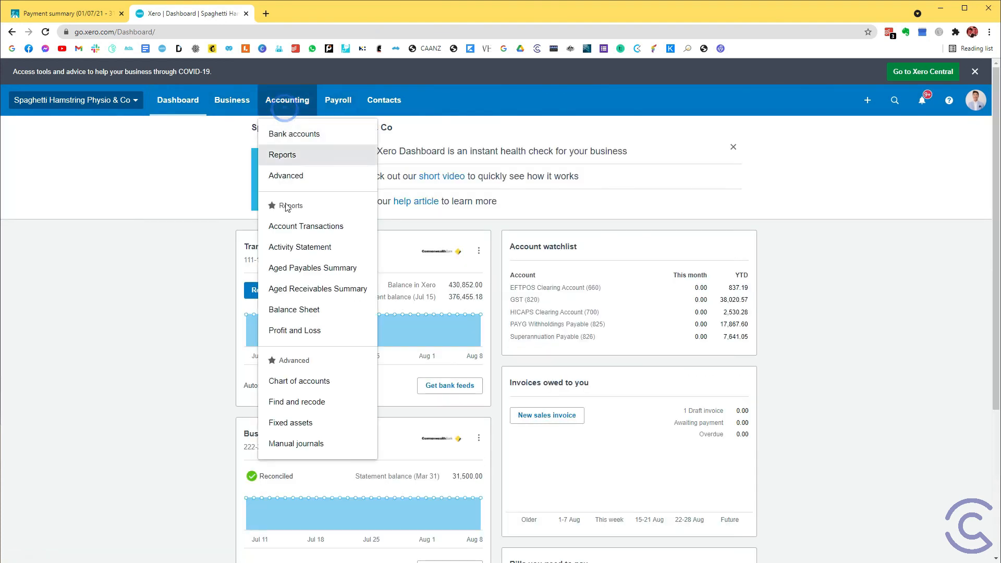
pyautogui.click(304, 308)
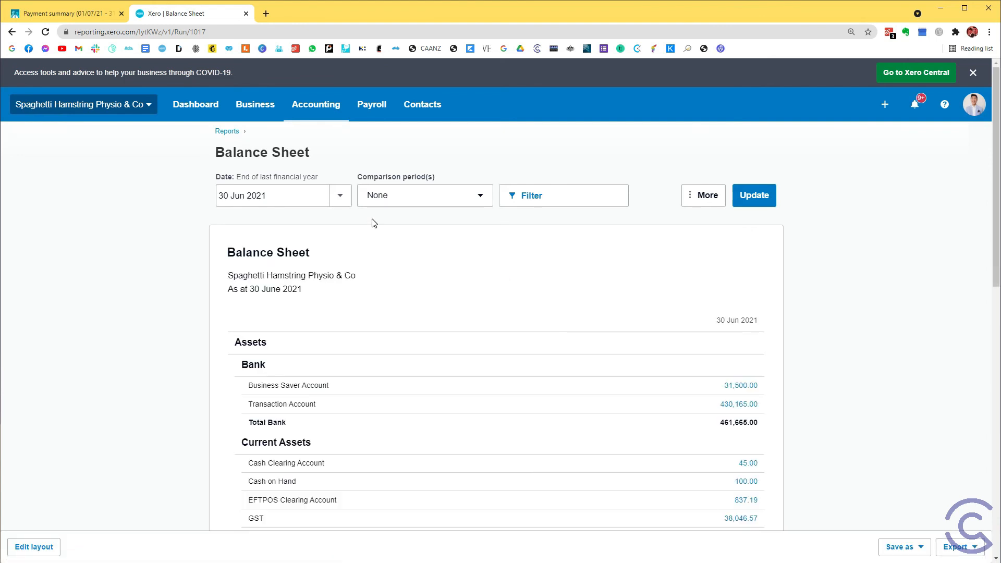
pyautogui.click(345, 199)
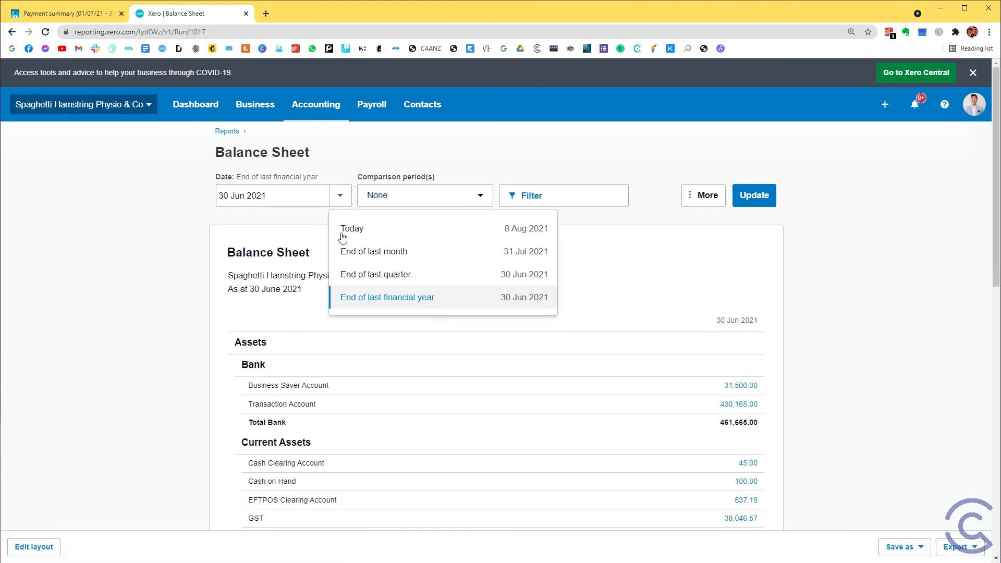
pyautogui.click(375, 228)
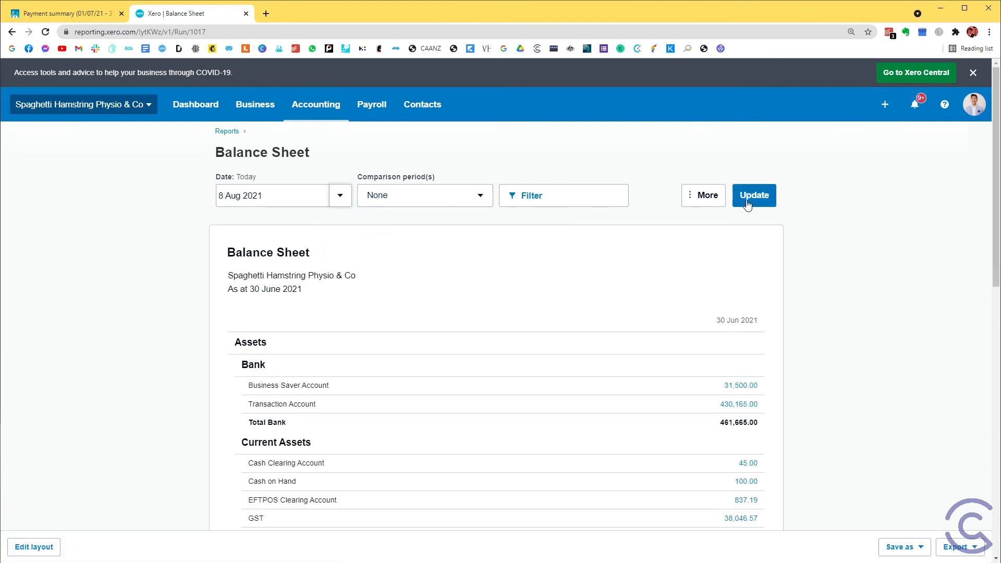
pyautogui.click(754, 195)
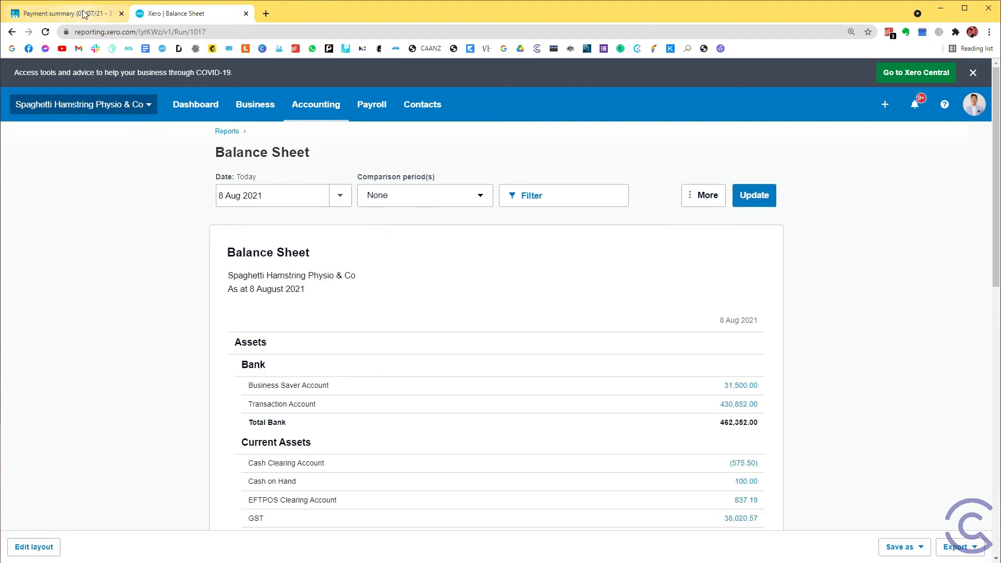
# Check the July cash total in the Cliniko payment summary, and examine the Cash Clearing Account balance under Current Assets in Xero's Balance Sheet.
pyautogui.click(84, 13)
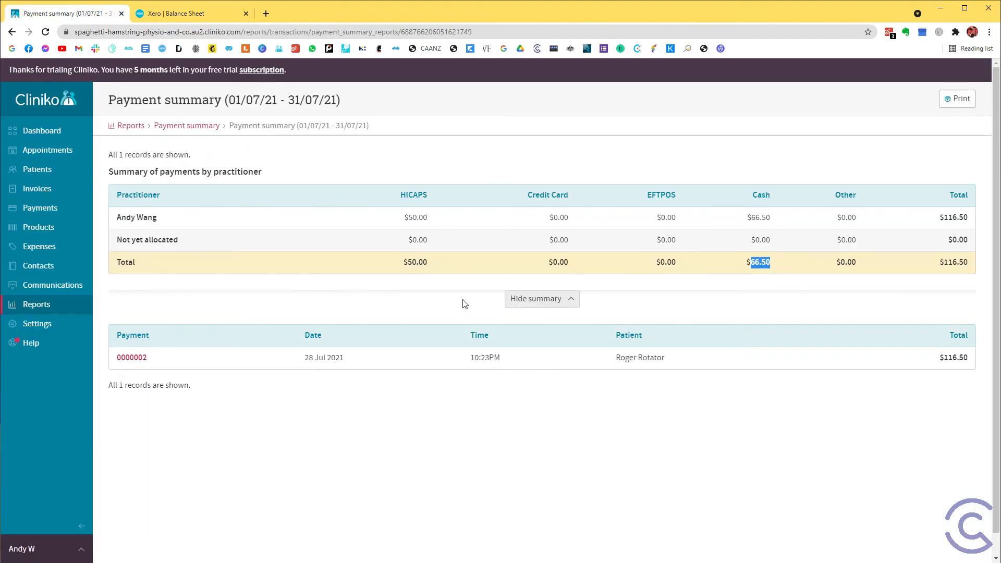
pyautogui.click(218, 17)
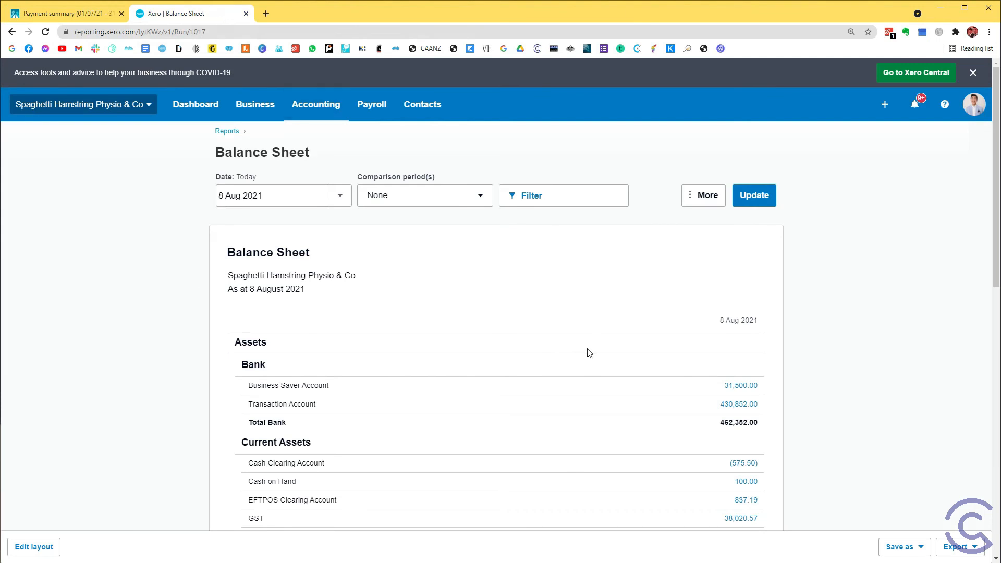
pyautogui.scroll(-5, 589, 353)
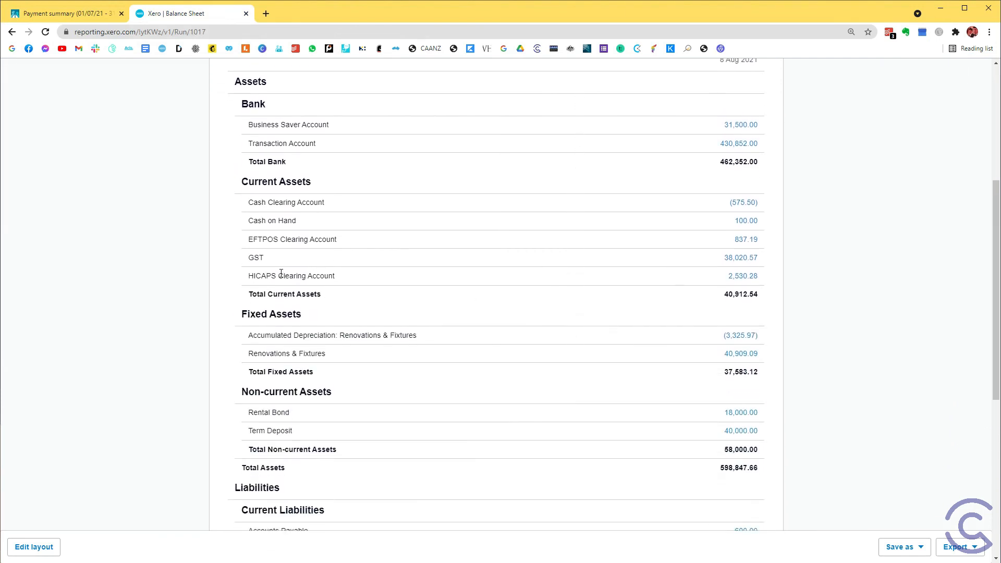
pyautogui.moveTo(269, 203); pyautogui.dragTo(755, 200)
pyautogui.click(312, 203)
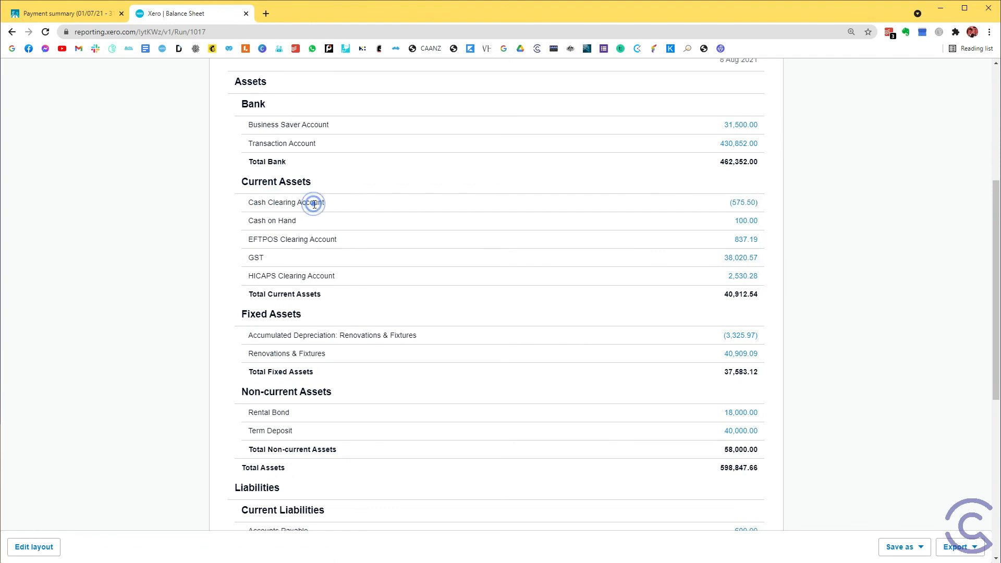